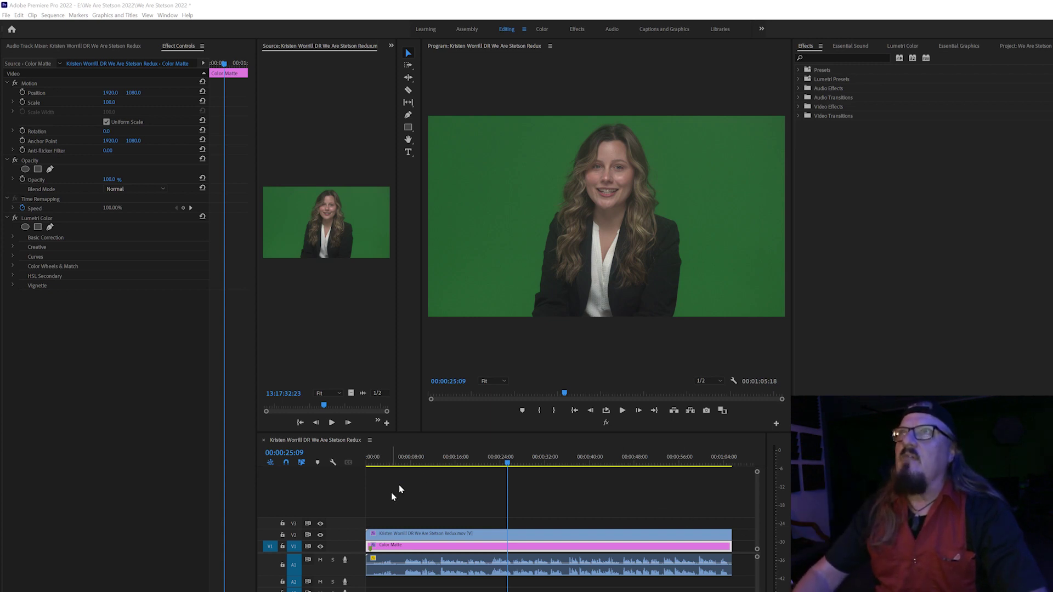
- Review the interview footage by scrubbing, maximizing the Program Monitor, and playing the sequence
mouse_move(515, 458)
left_mouse_down()
mouse_move(421, 487)
mouse_move(470, 495)
left_mouse_up()
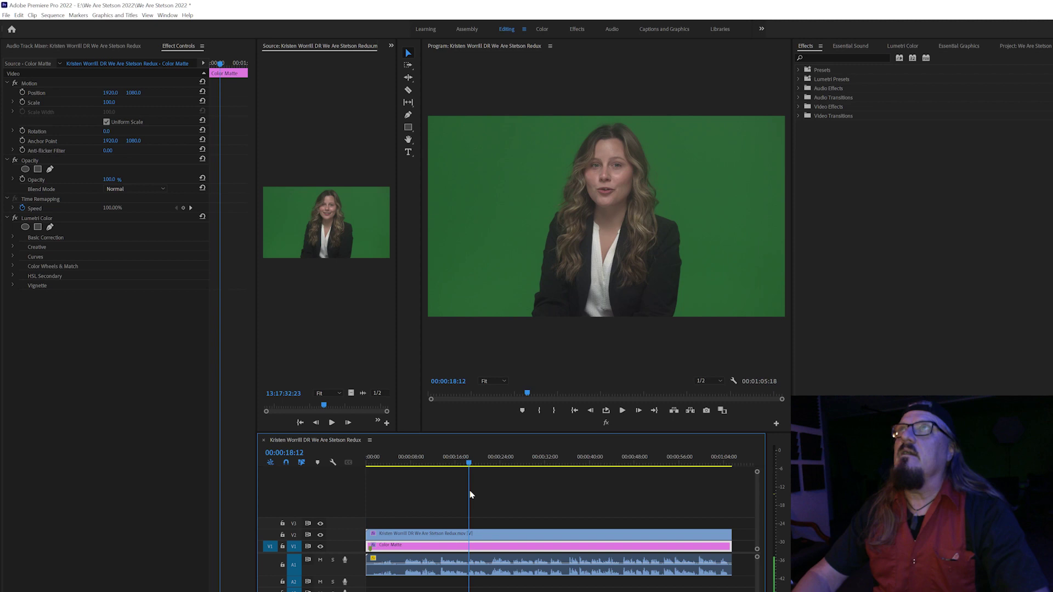
left_click(552, 345)
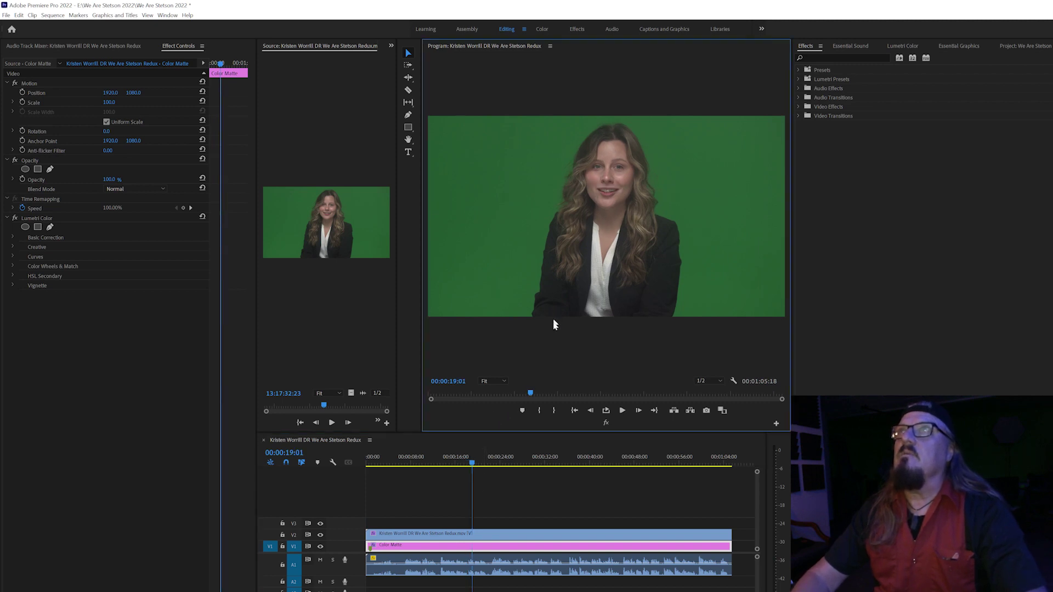
key("grave")
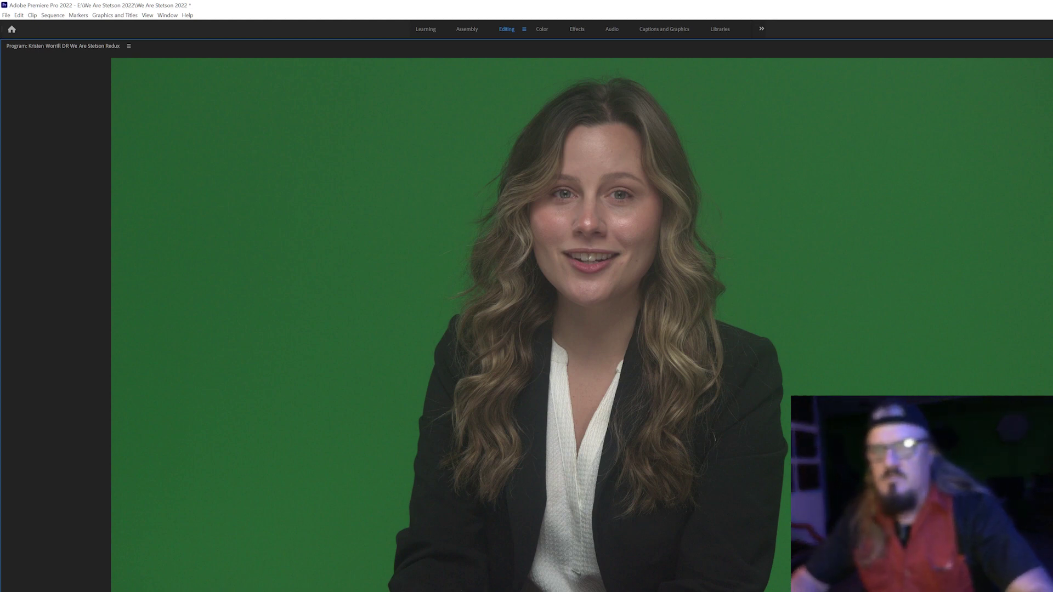
key("grave")
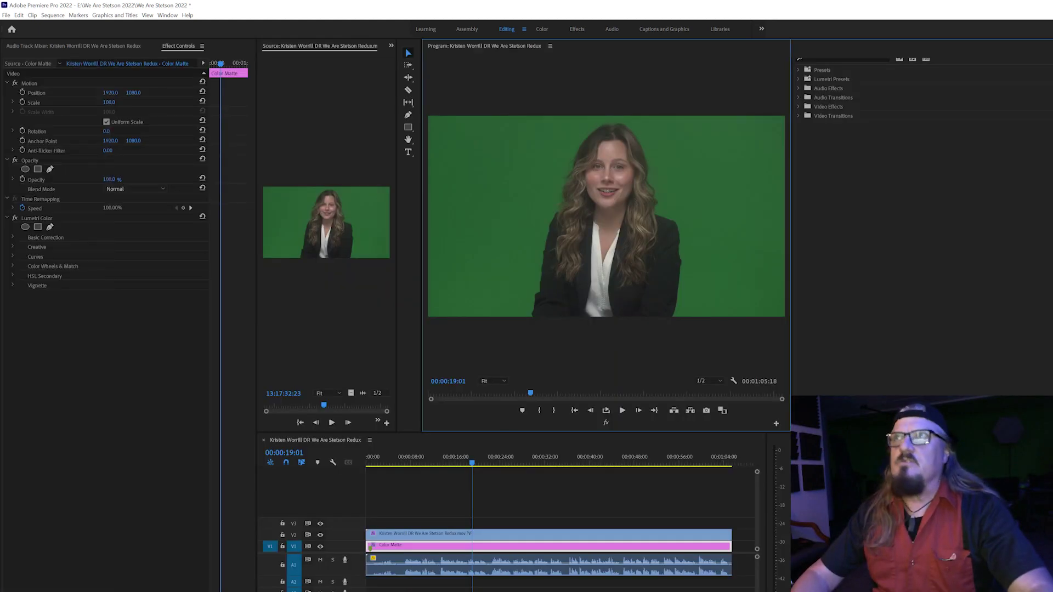
left_click(488, 457)
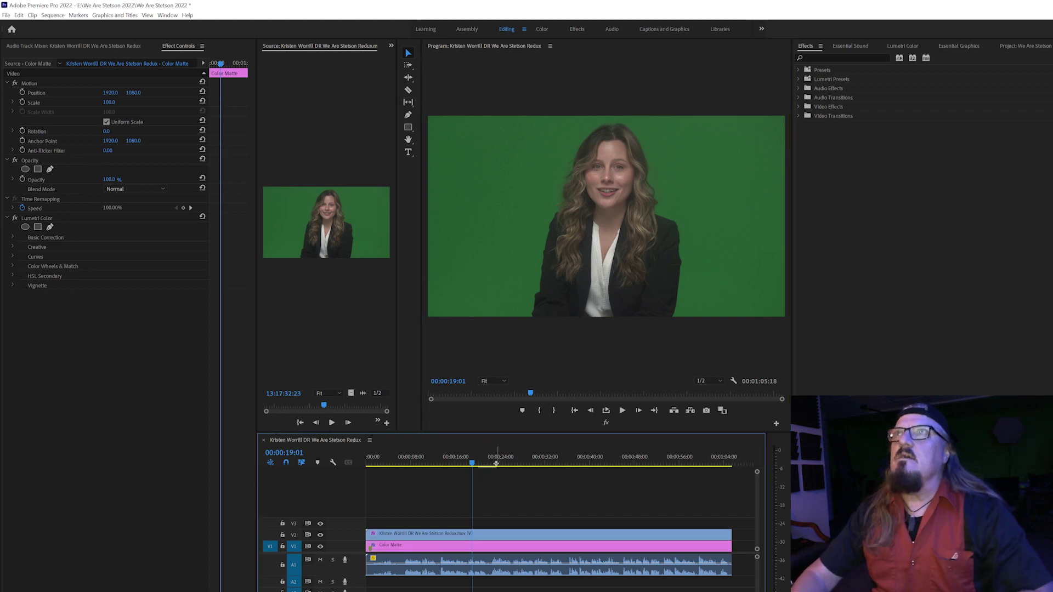
key("space")
- Apply Ultra Key to the V2 interview clip and sample the green screen as key colour
left_click(530, 538)
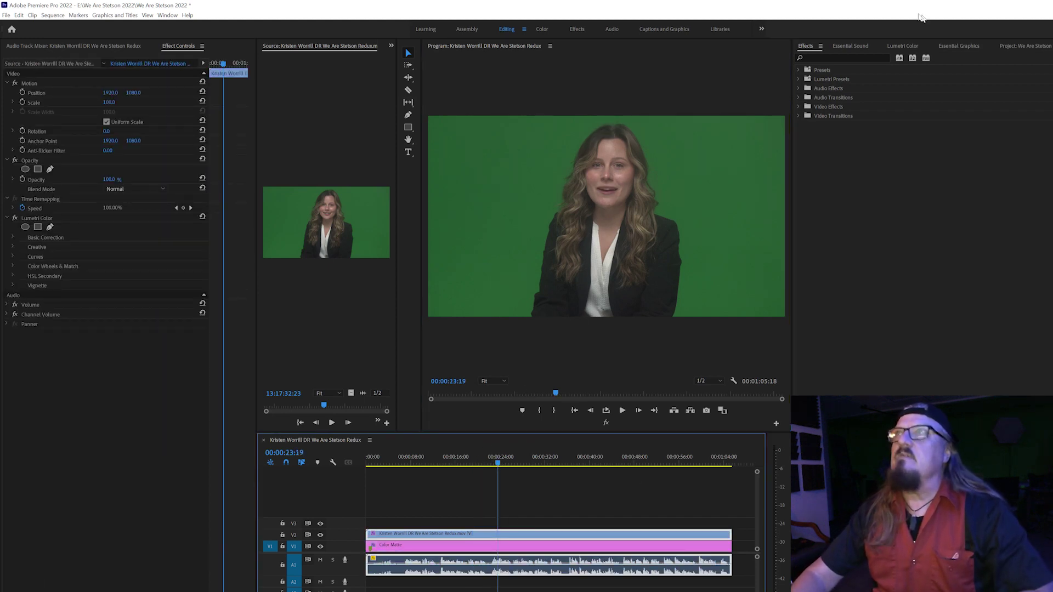
left_click(833, 57)
type("ultra")
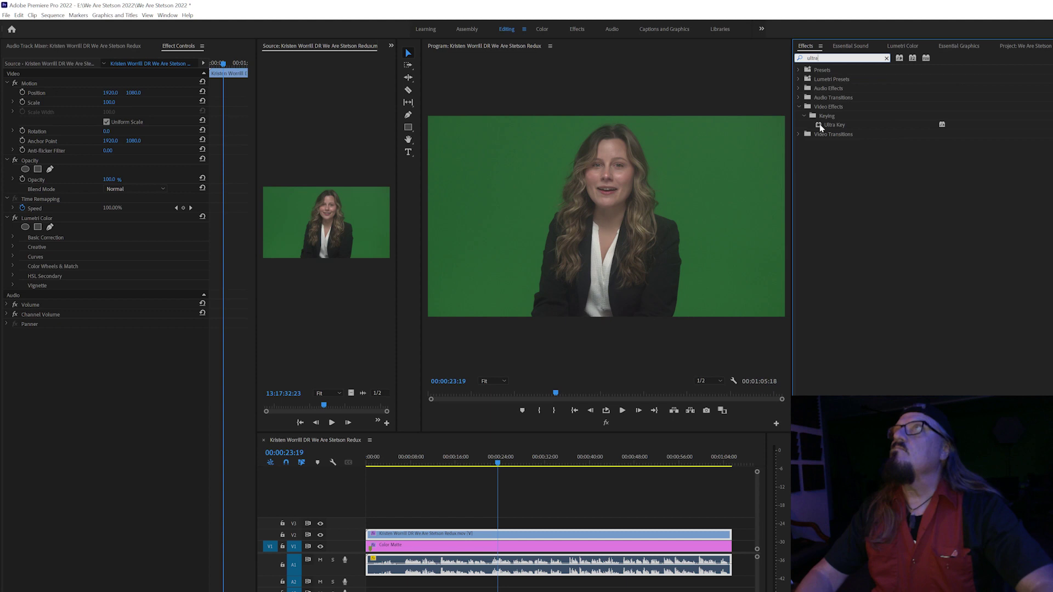
left_click_drag(833, 125, 576, 543)
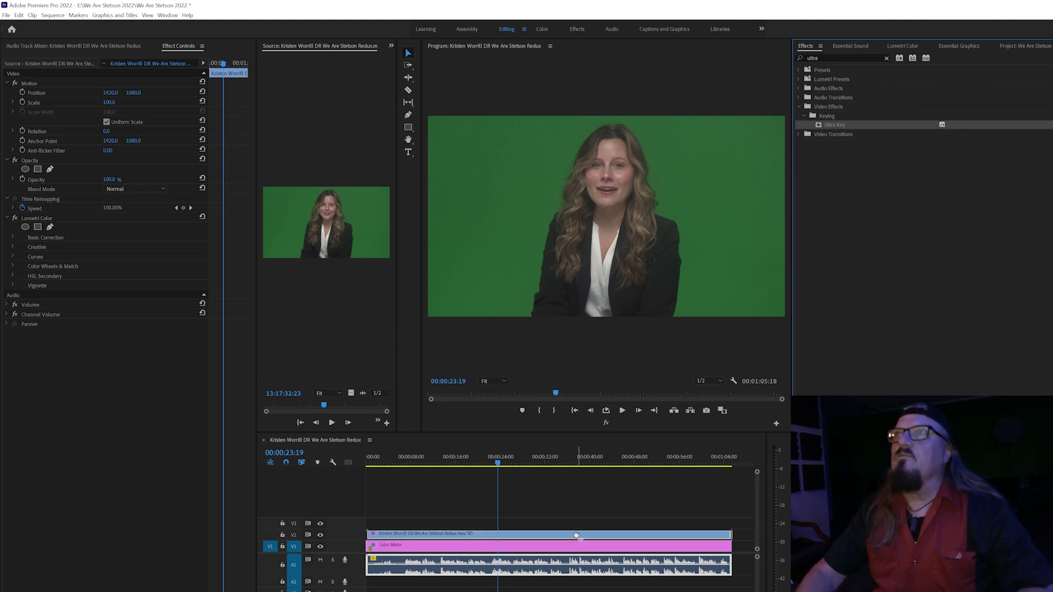
left_click_drag(113, 326, 648, 142)
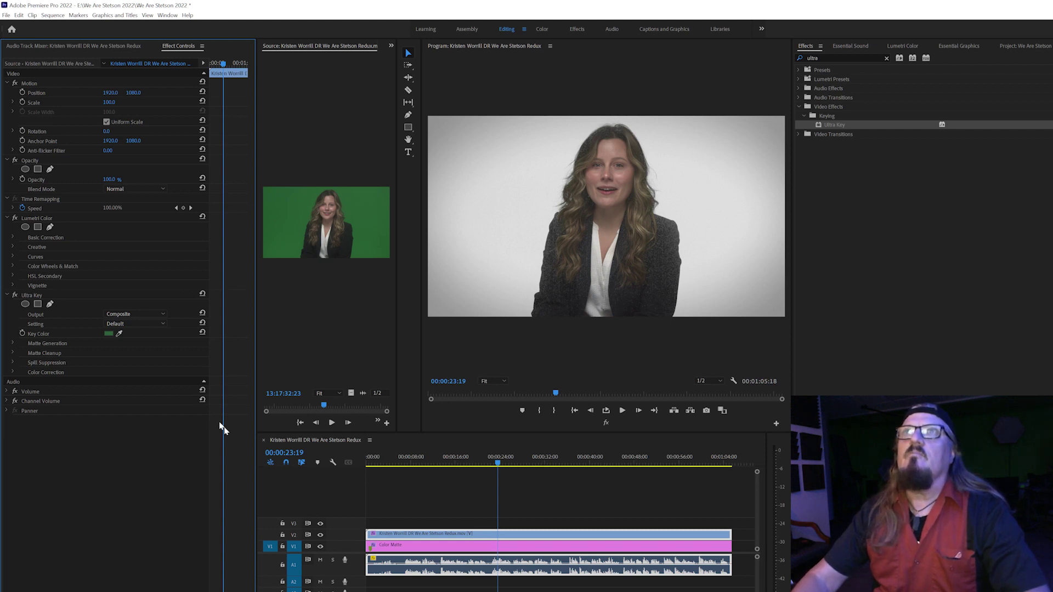
- Show the Alpha Channel matte and raise Transparency and Pedestal to darken its background
left_click(12, 344)
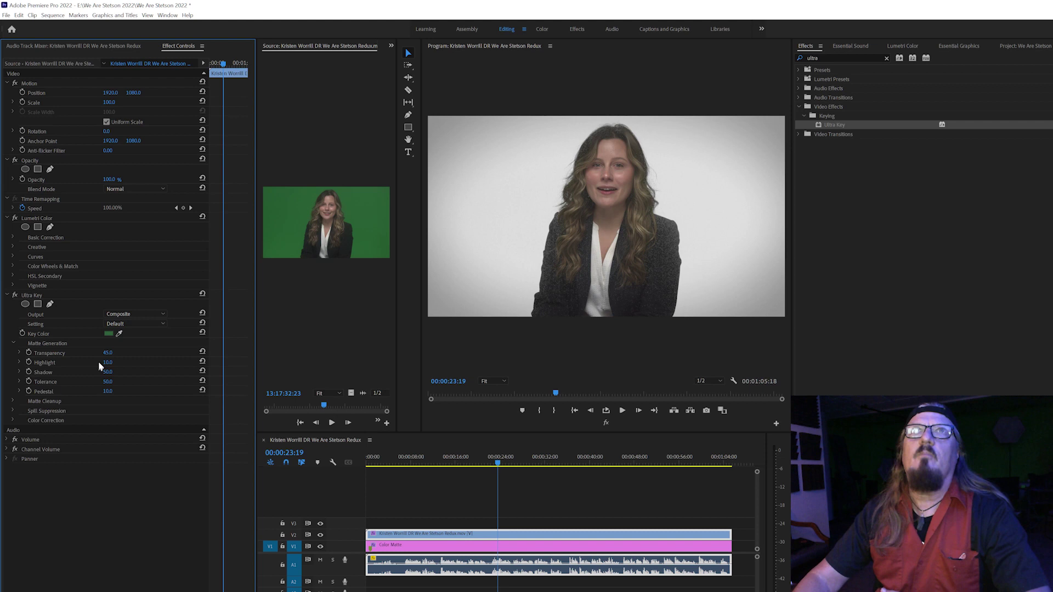
left_click(136, 314)
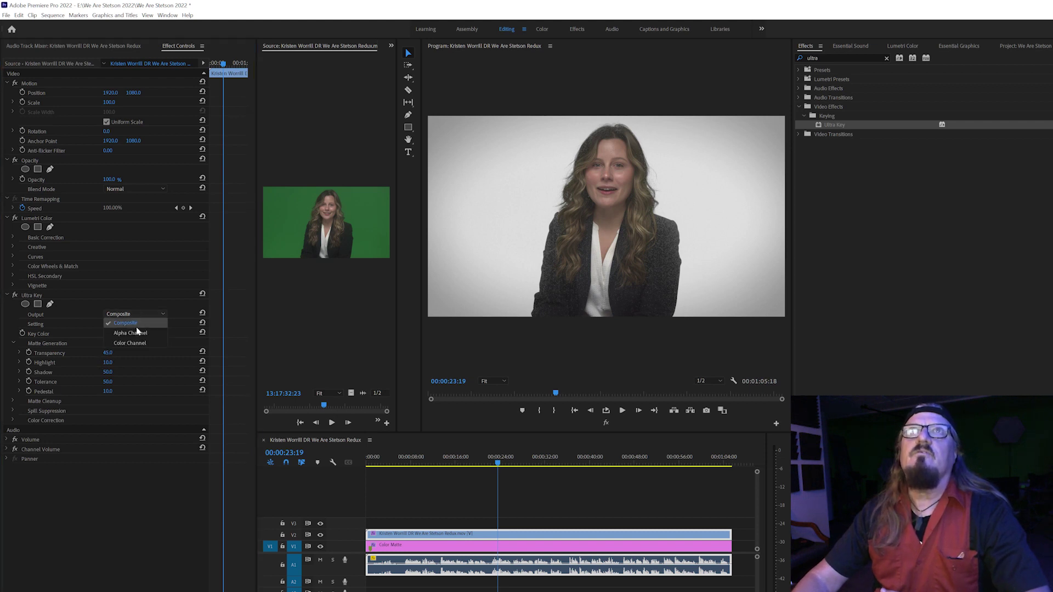
mouse_move(107, 352)
left_mouse_down()
mouse_move(133, 352)
mouse_move(82, 353)
mouse_move(112, 353)
left_mouse_up()
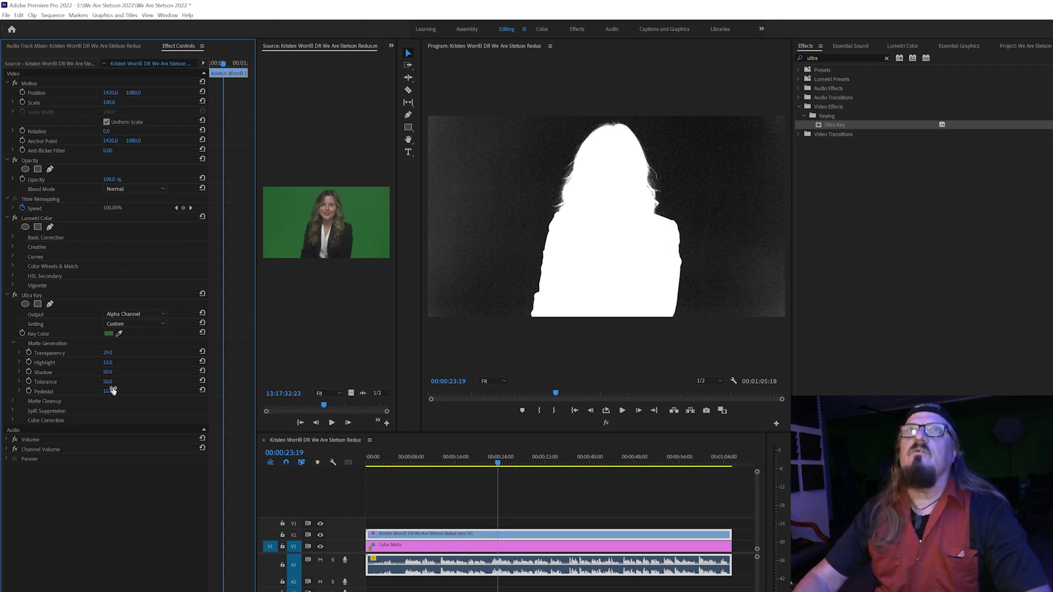
mouse_move(107, 393)
left_mouse_down()
mouse_move(123, 392)
mouse_move(113, 392)
left_mouse_up()
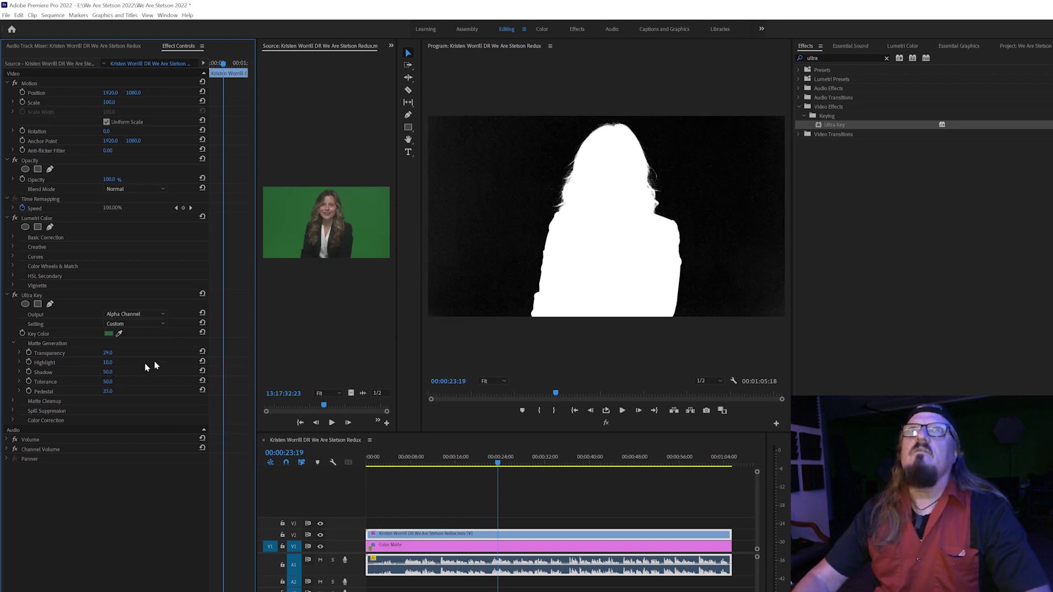
- Return Ultra Key to Composite, inspect her face at 100% zoom, then select Ultra Key for deletion
left_click(126, 314)
left_click(124, 318)
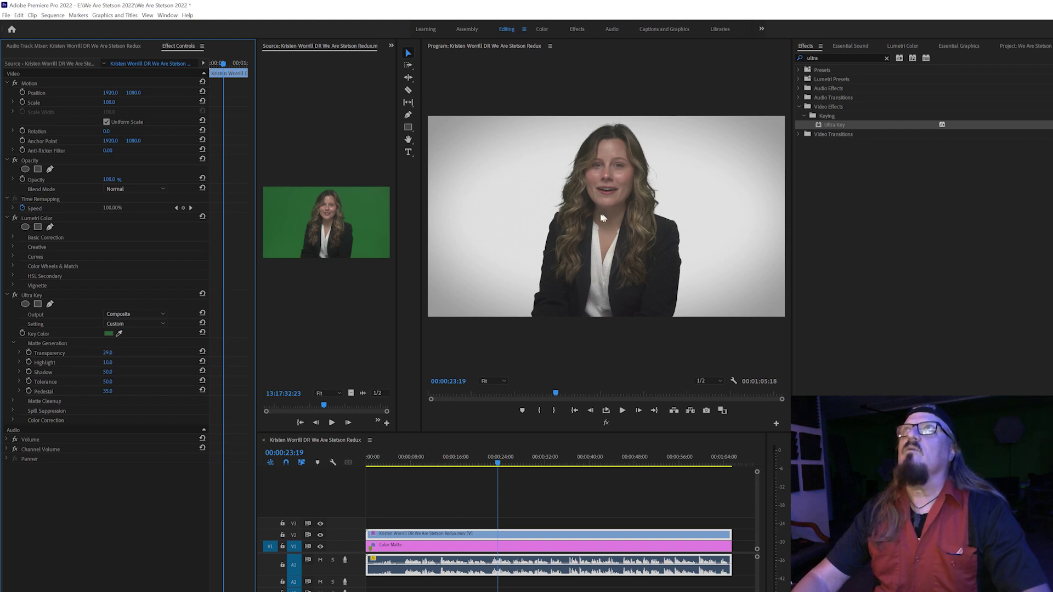
left_click(488, 381)
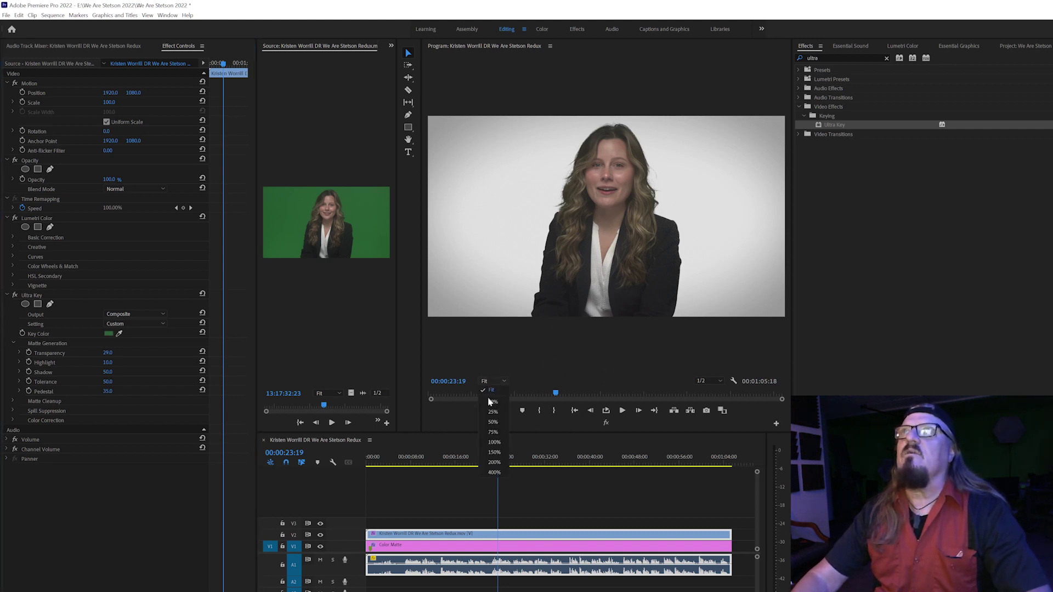
left_click(502, 445)
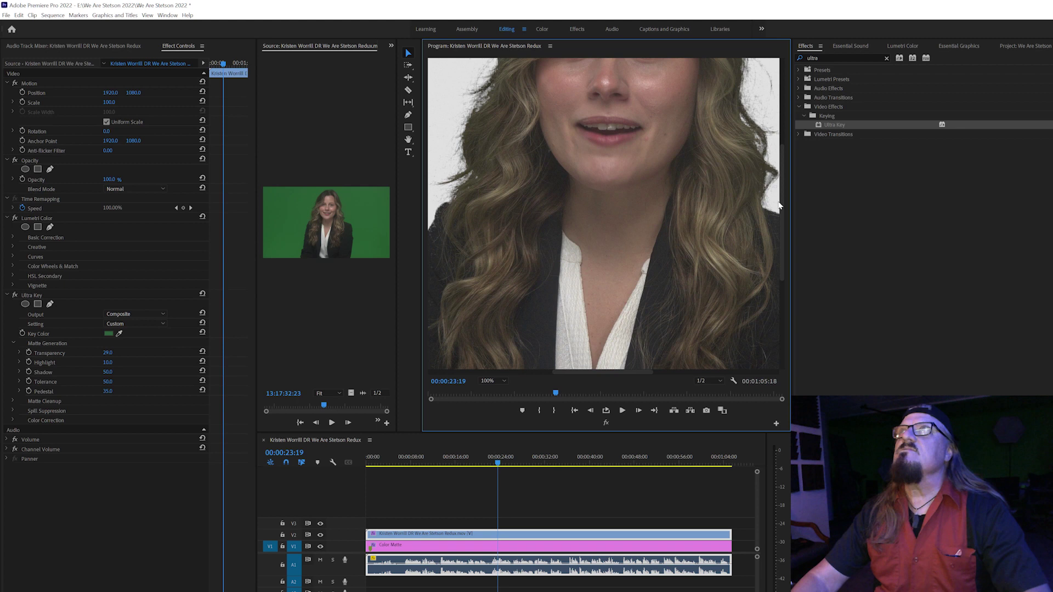
left_click_drag(781, 206, 785, 176)
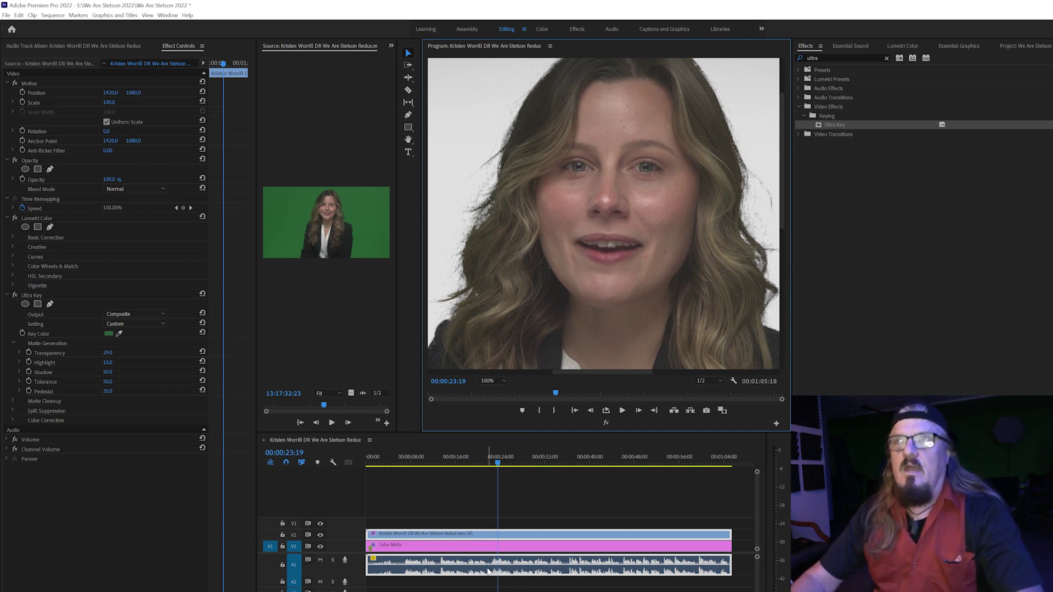
left_click(26, 295)
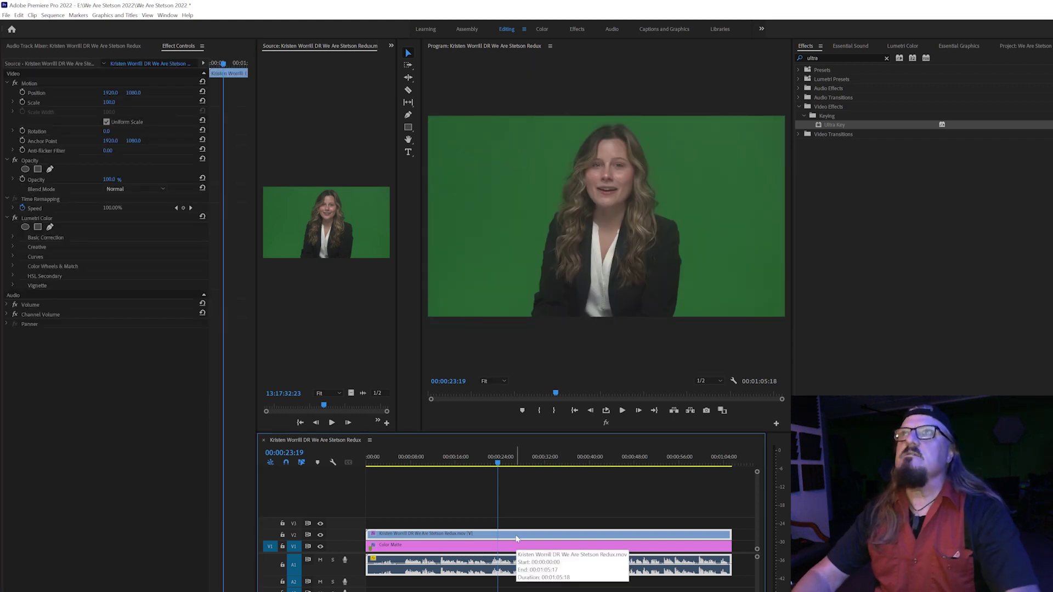
- Raise the clip's Exposure in Lumetri Color's Basic Correction
left_click(905, 46)
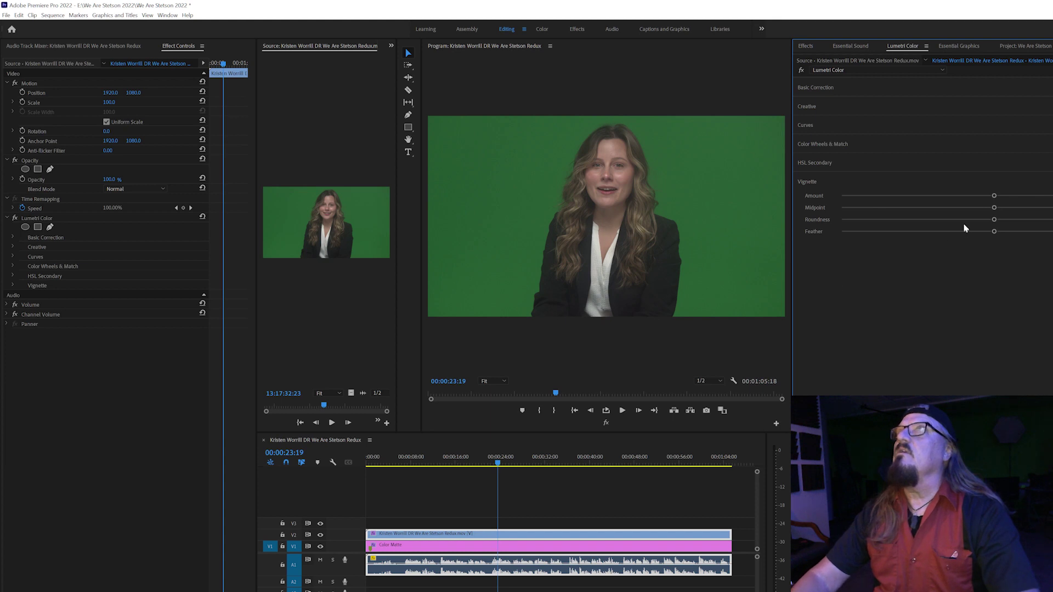
left_click(820, 88)
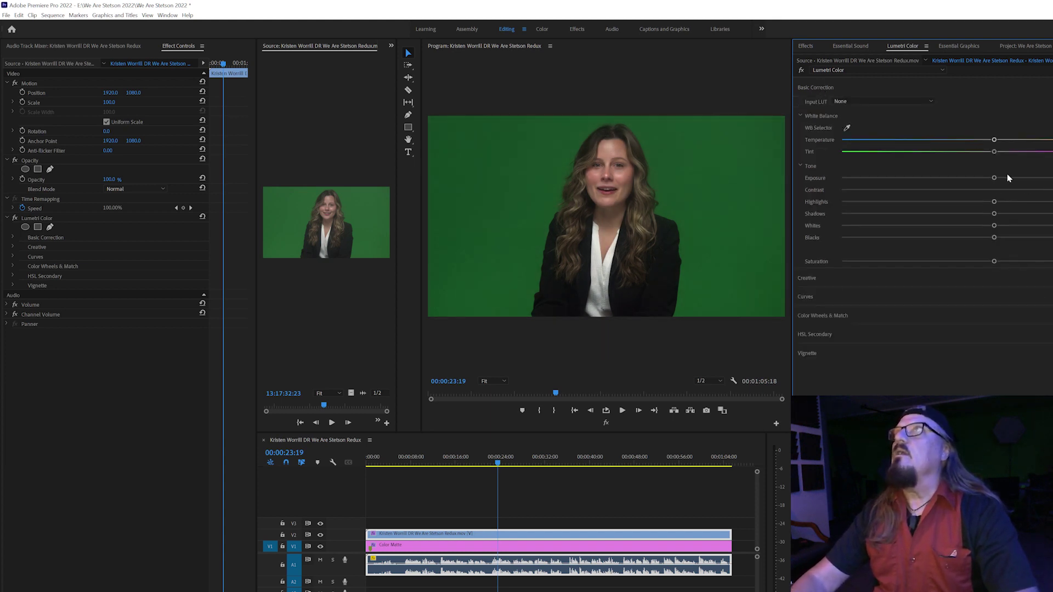
left_click_drag(995, 179, 1018, 181)
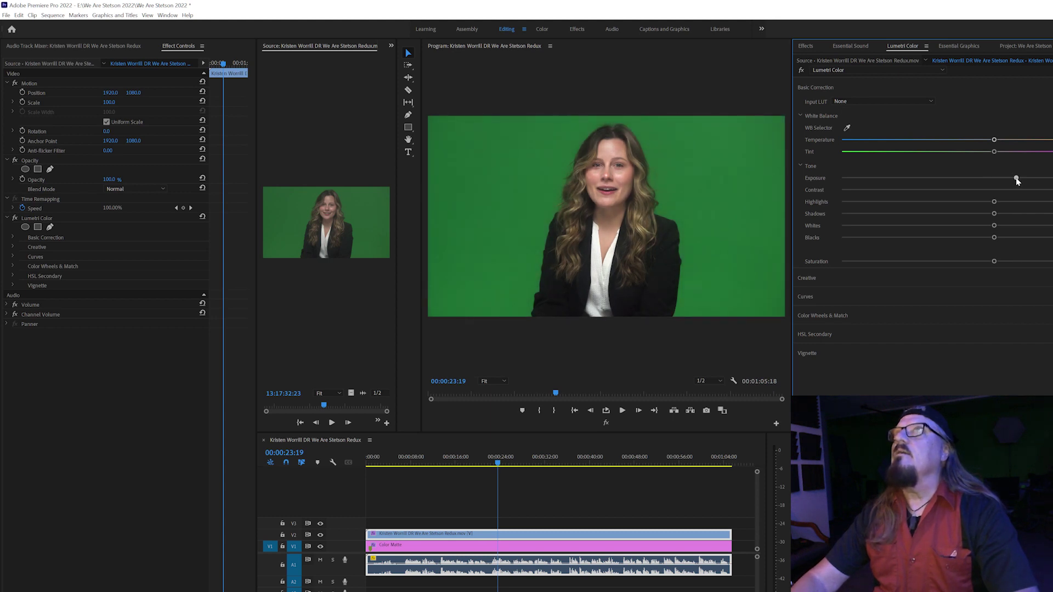
- Apply Neat Video's Reduce Noise v5 (SR) to the interview clip and show its settings
left_click(807, 45)
left_click(832, 57)
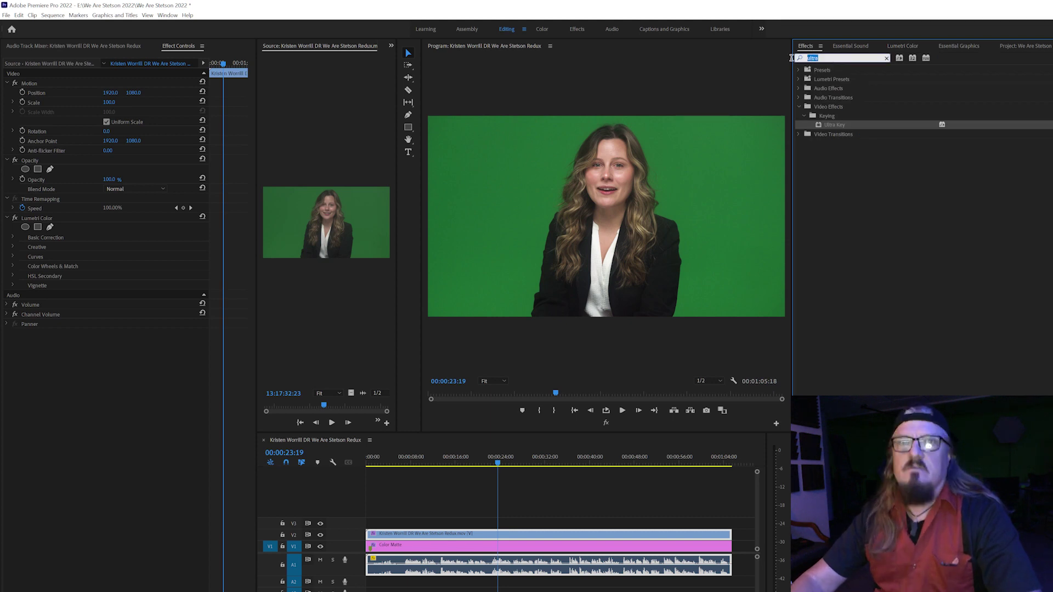
type("neat")
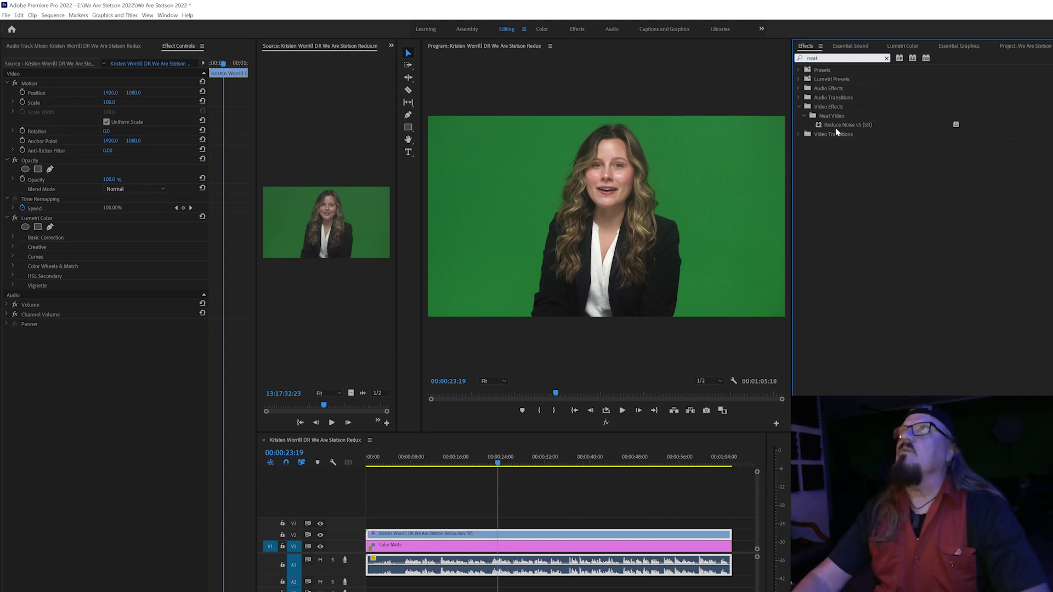
left_click_drag(837, 124, 497, 547)
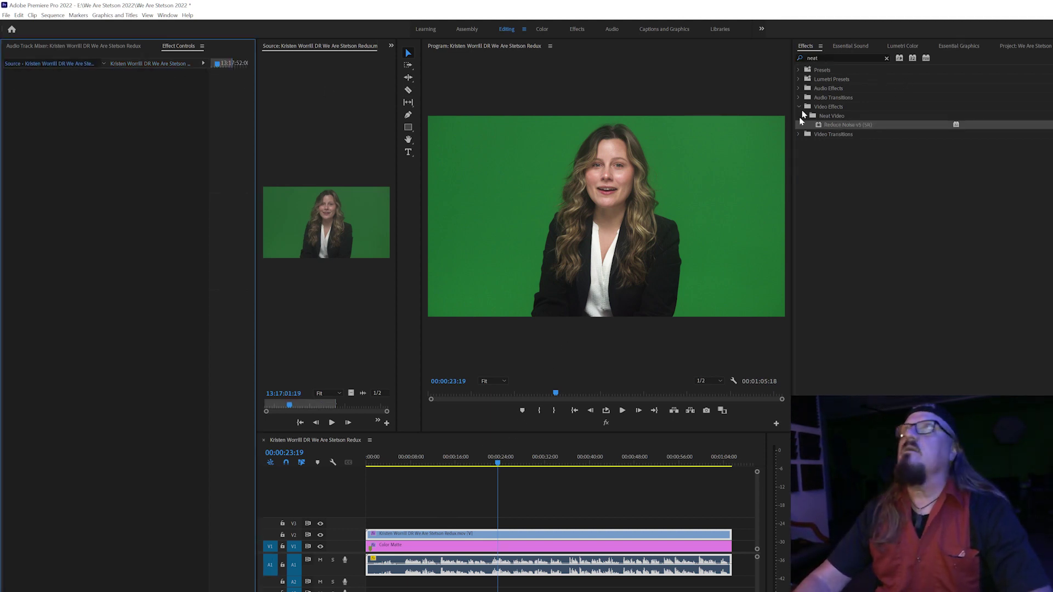
left_click(813, 110)
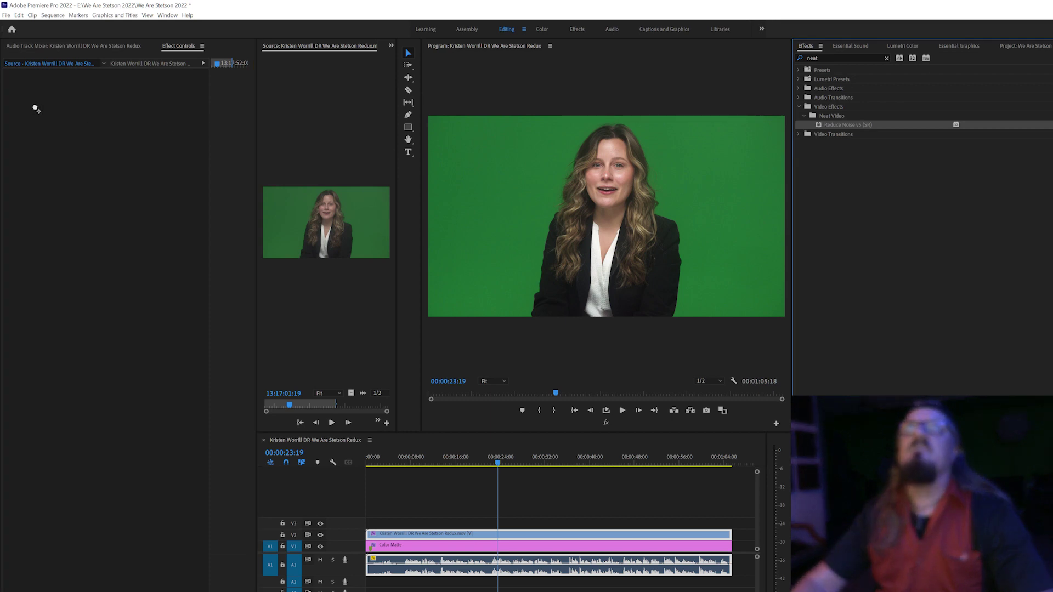
left_click(132, 106)
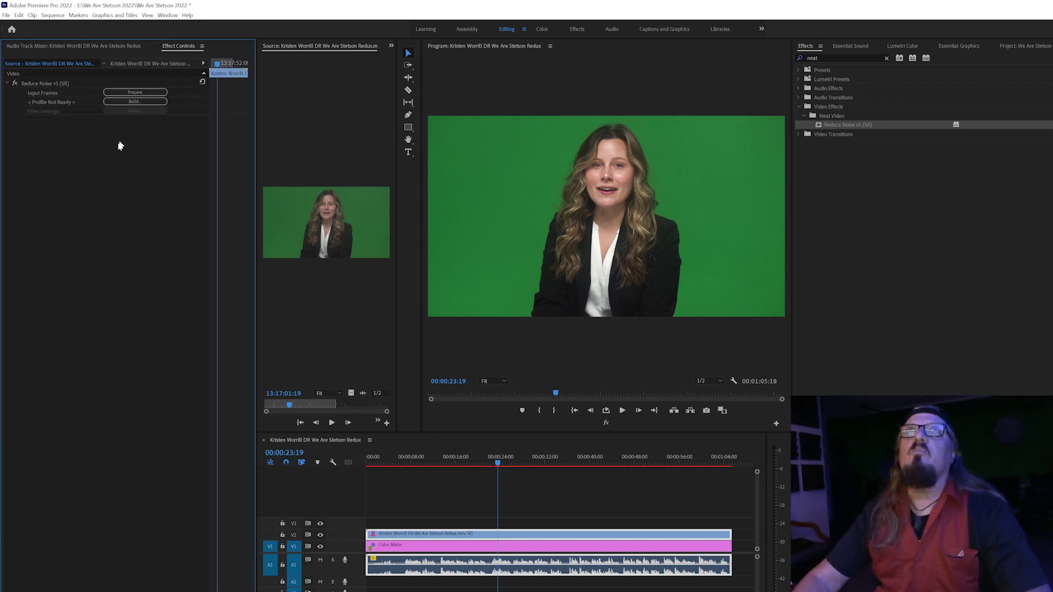
- Use Neat Video's Generic Profile, close the plug-in, and move the playhead later in the clip
left_click(124, 102)
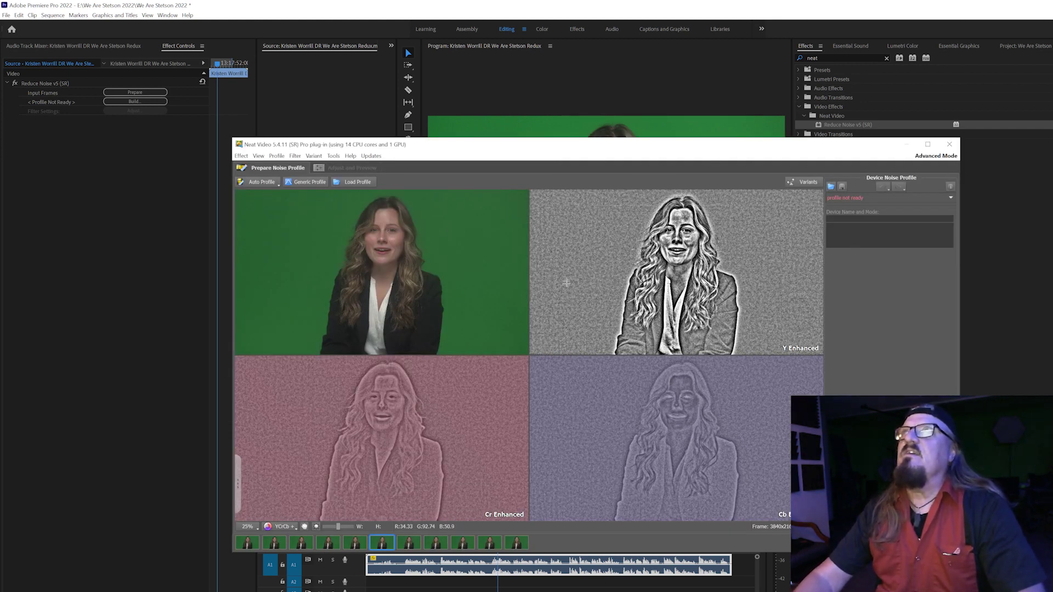
left_click(311, 182)
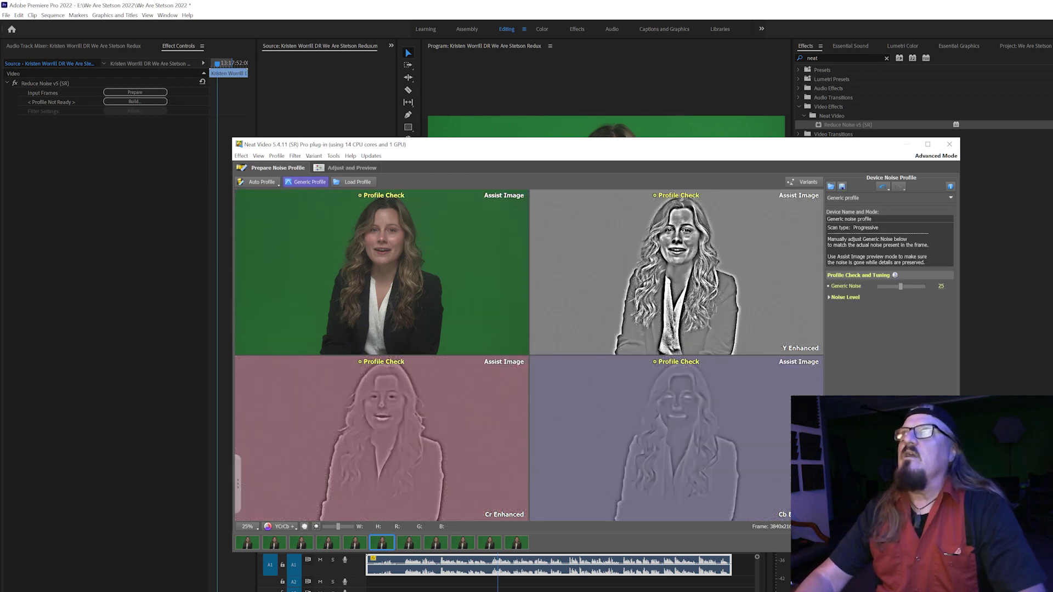
key("Escape")
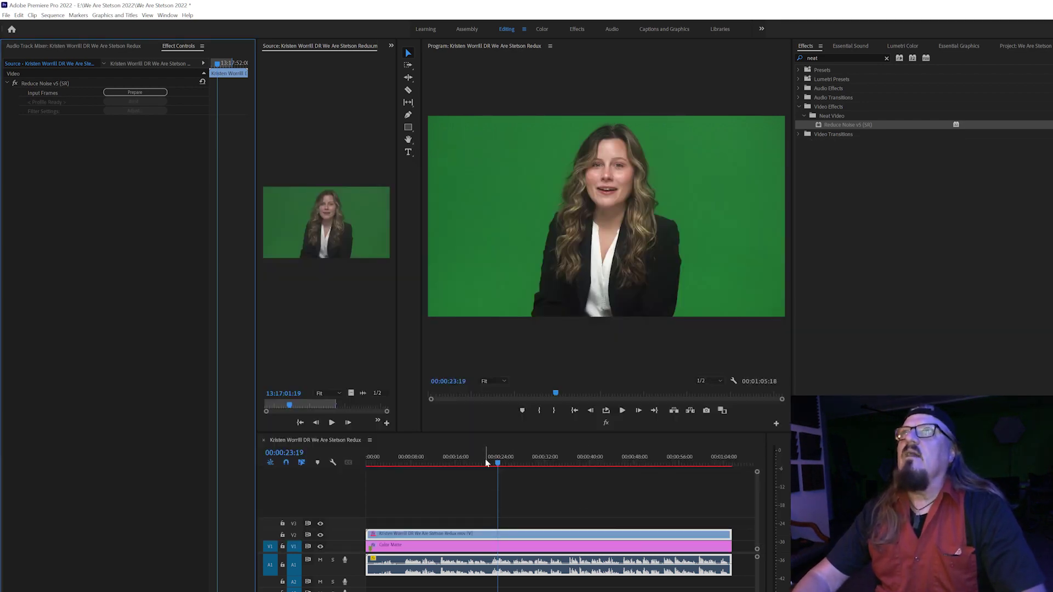
left_click_drag(498, 463, 513, 465)
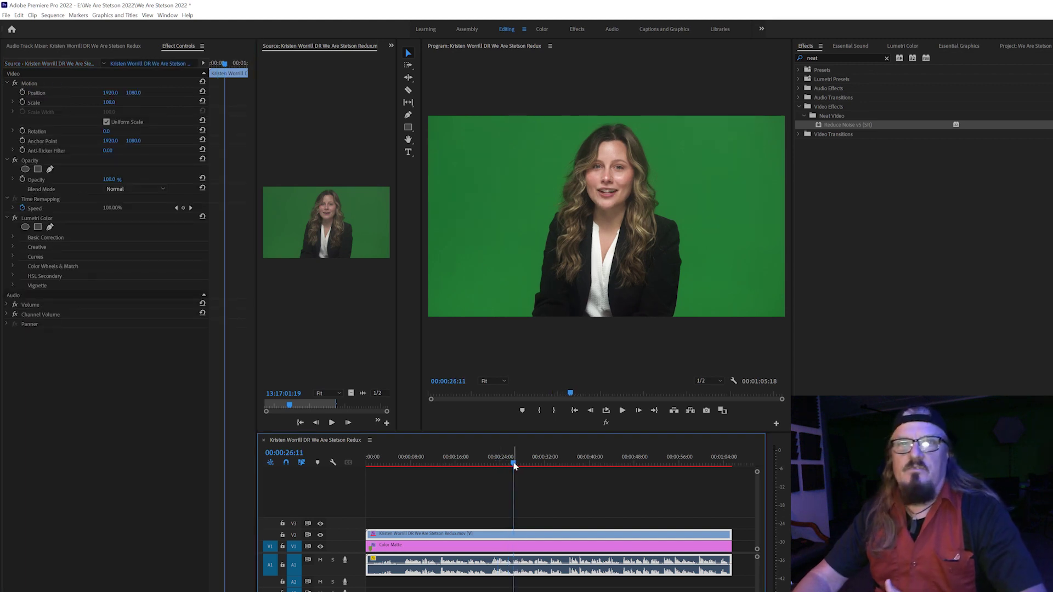
- Render and Replace the V2 clip as QuickTime Apple ProRes 422 HQ with video effects included
right_click(571, 535)
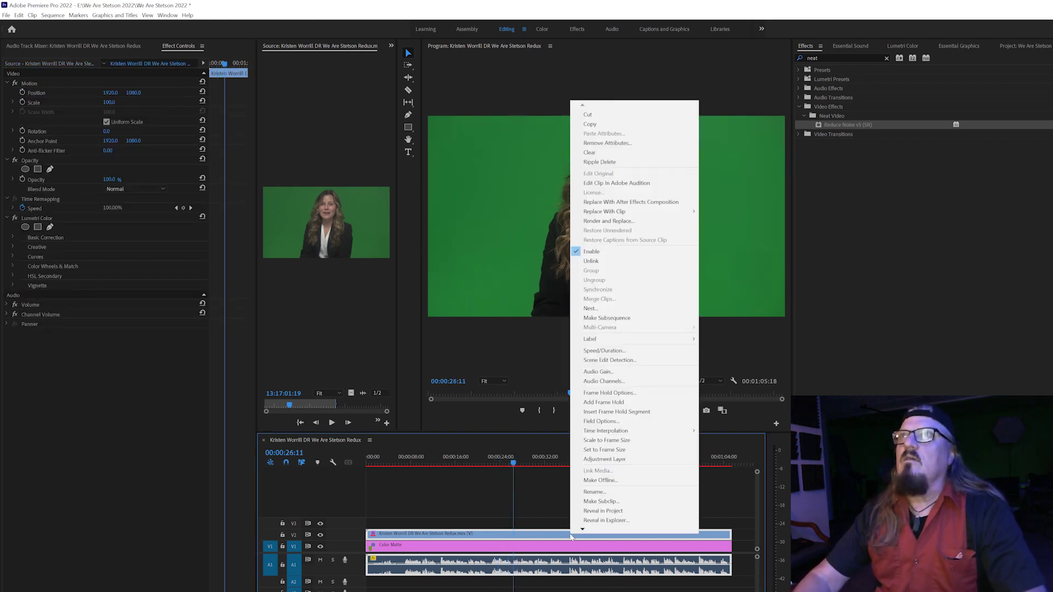
left_click(628, 221)
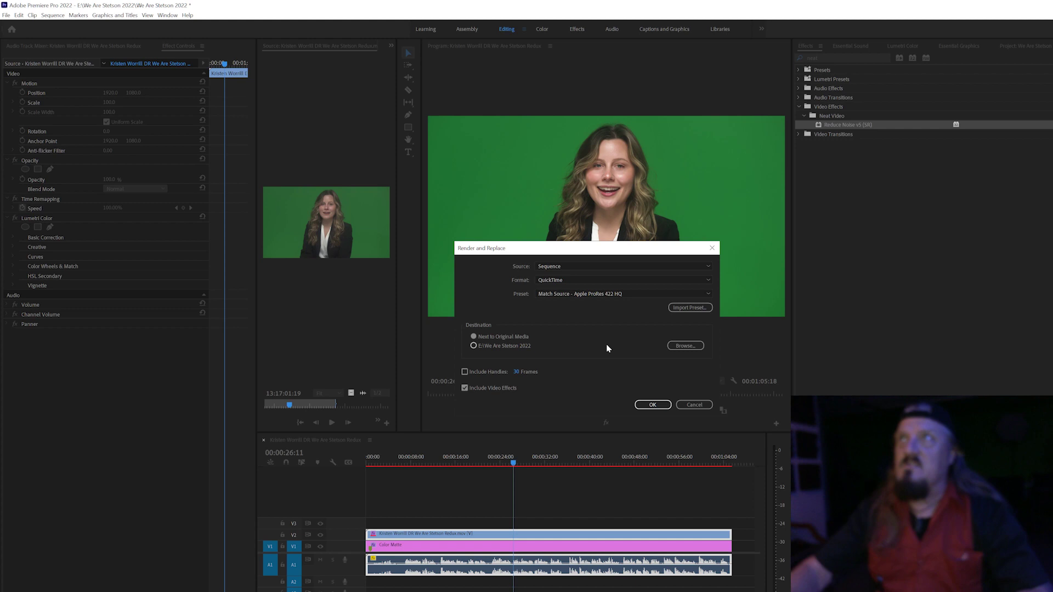
left_click(650, 405)
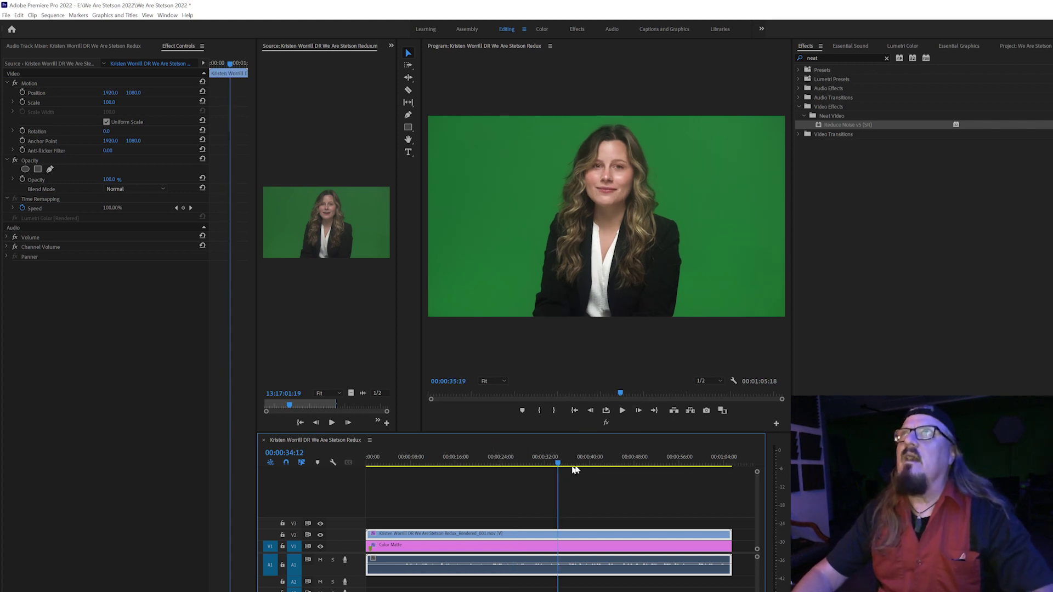
- Scrub back and forth through the rendered interview playing over the color matte
left_click_drag(512, 460, 554, 515)
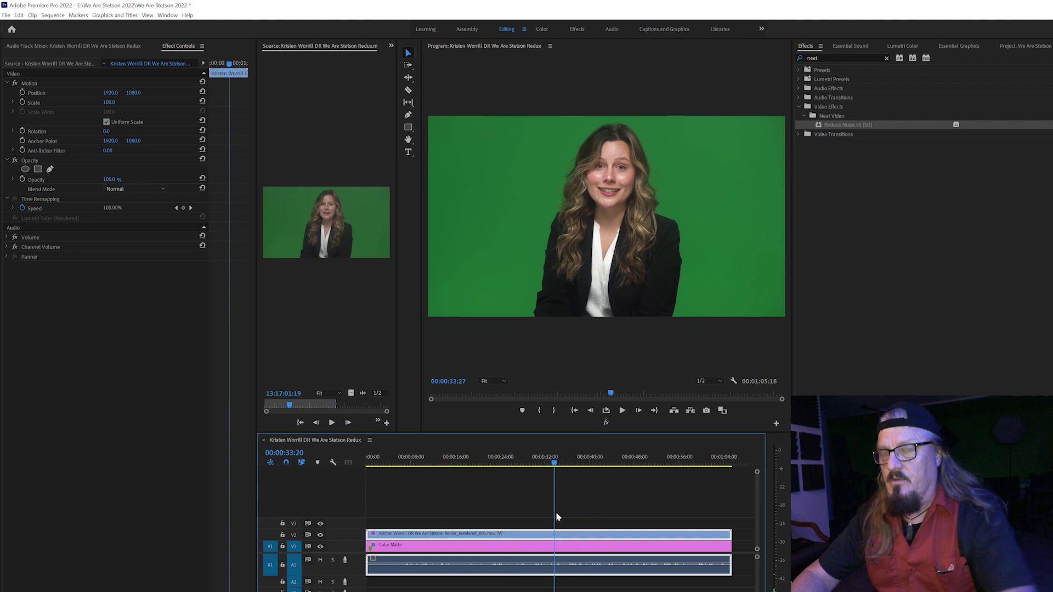
left_click_drag(554, 515, 544, 523)
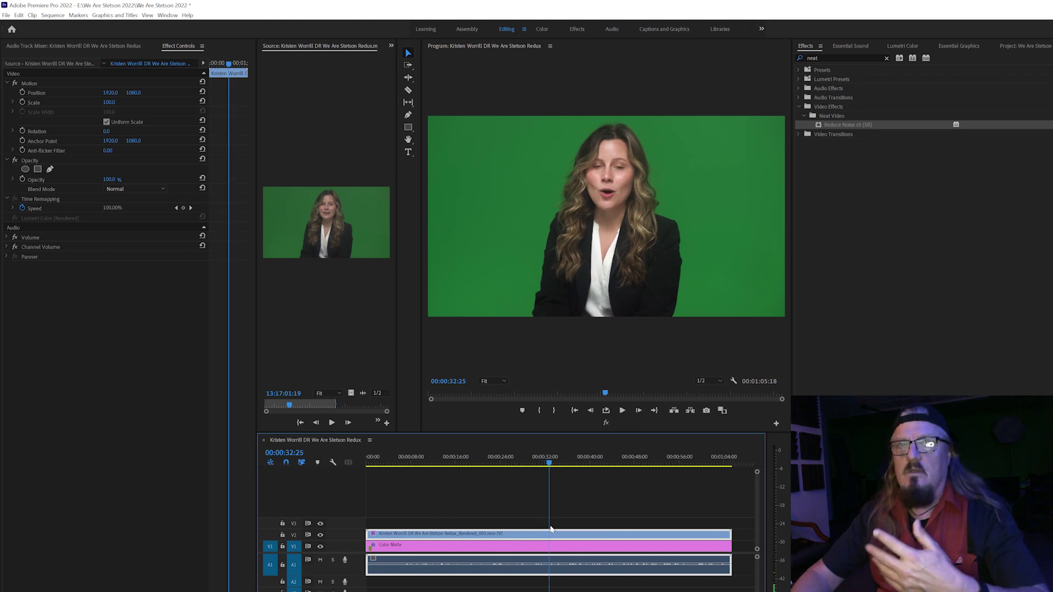
left_click_drag(545, 523, 540, 534)
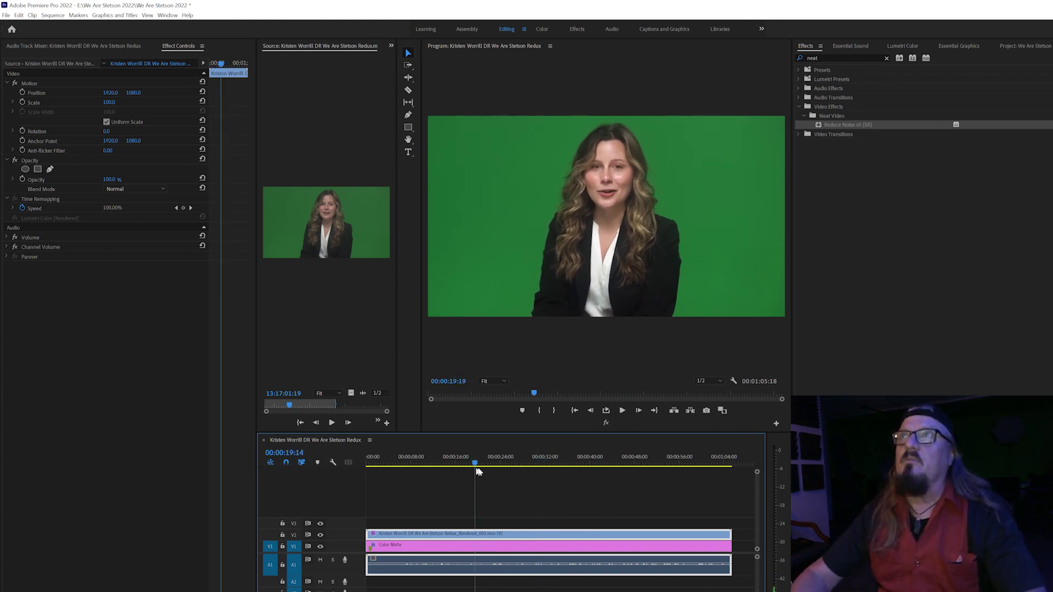
left_click_drag(559, 461, 522, 486)
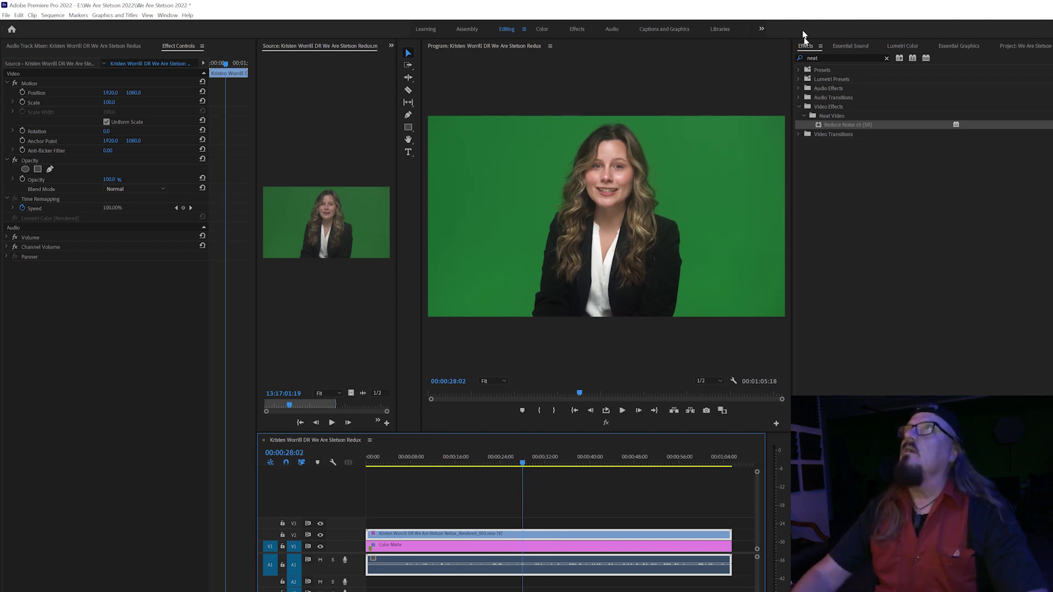
- Search Effects for 'ultra', drop Ultra Key on the V2 clip, and eyedrop the green background
left_click(825, 58)
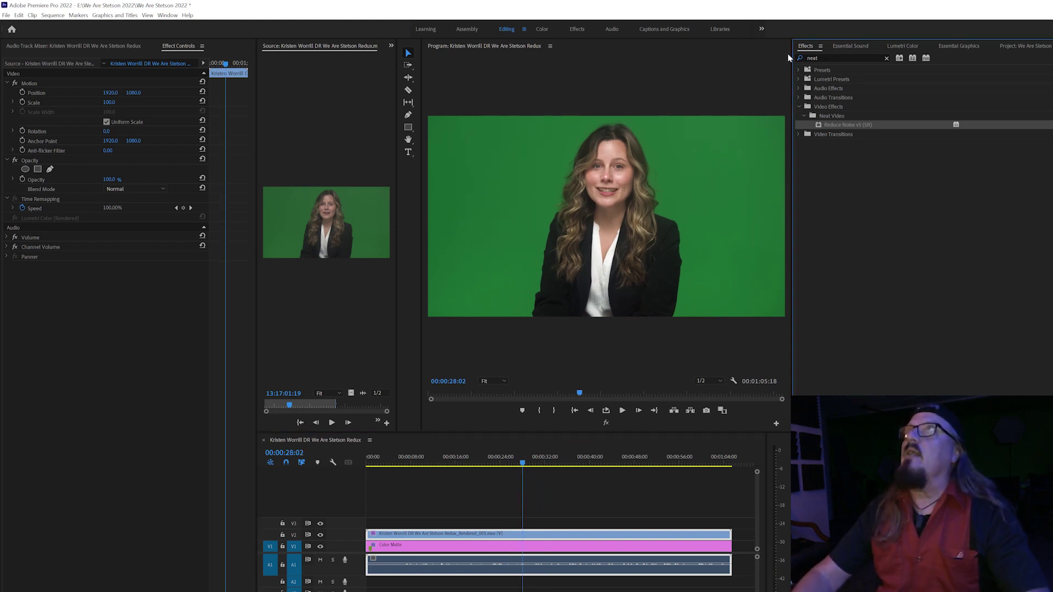
left_click(824, 58)
type("u")
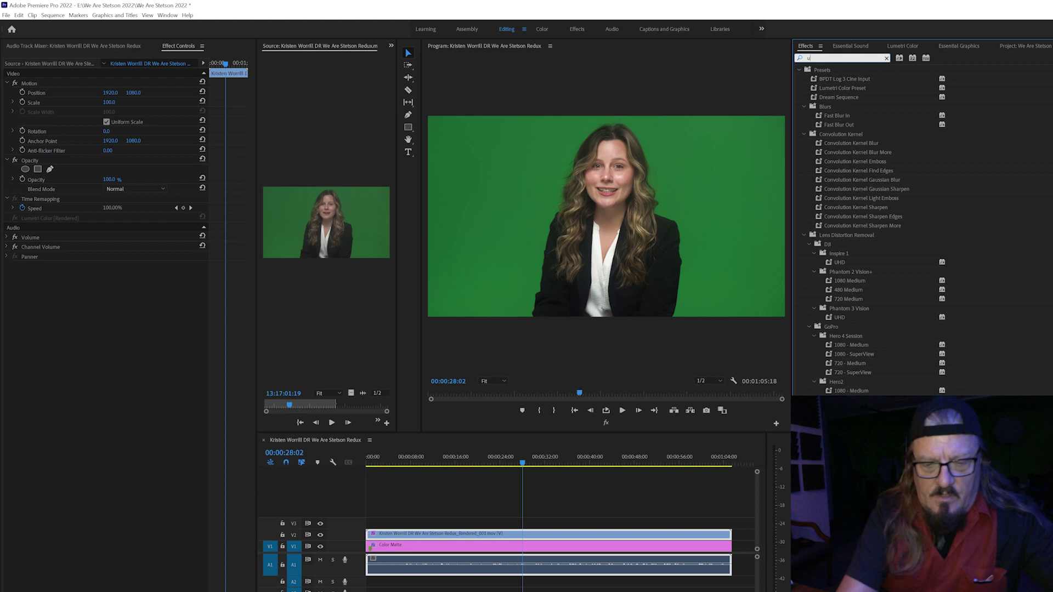
type("ltra")
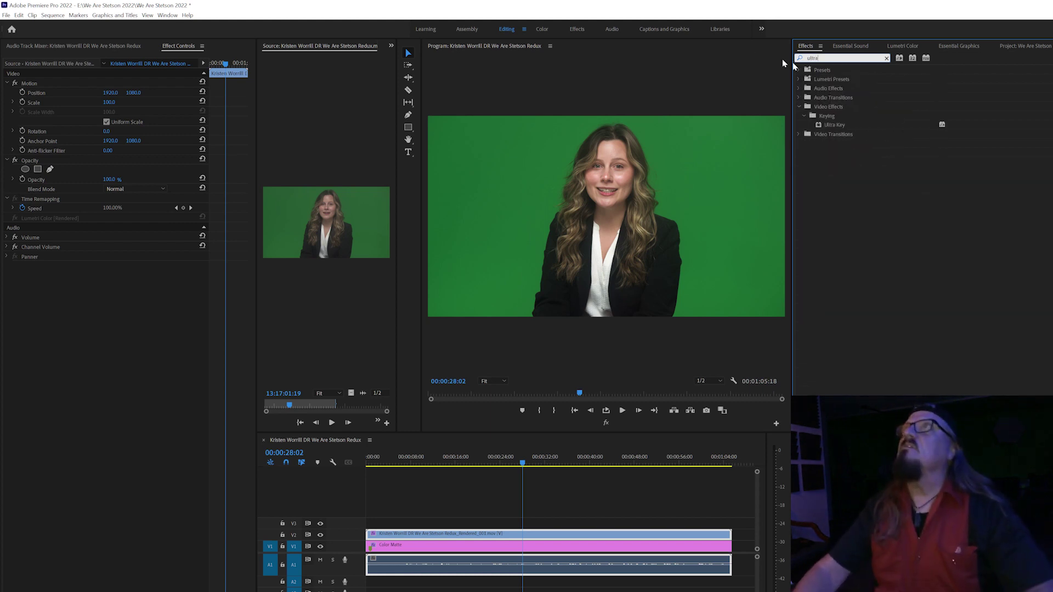
left_click(834, 125)
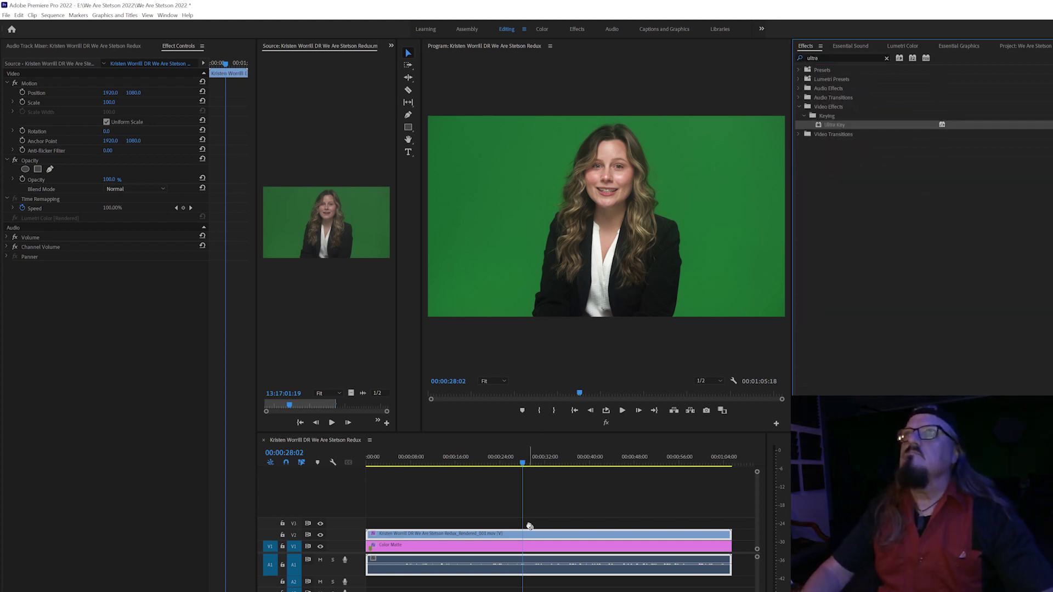
left_click_drag(529, 526, 525, 535)
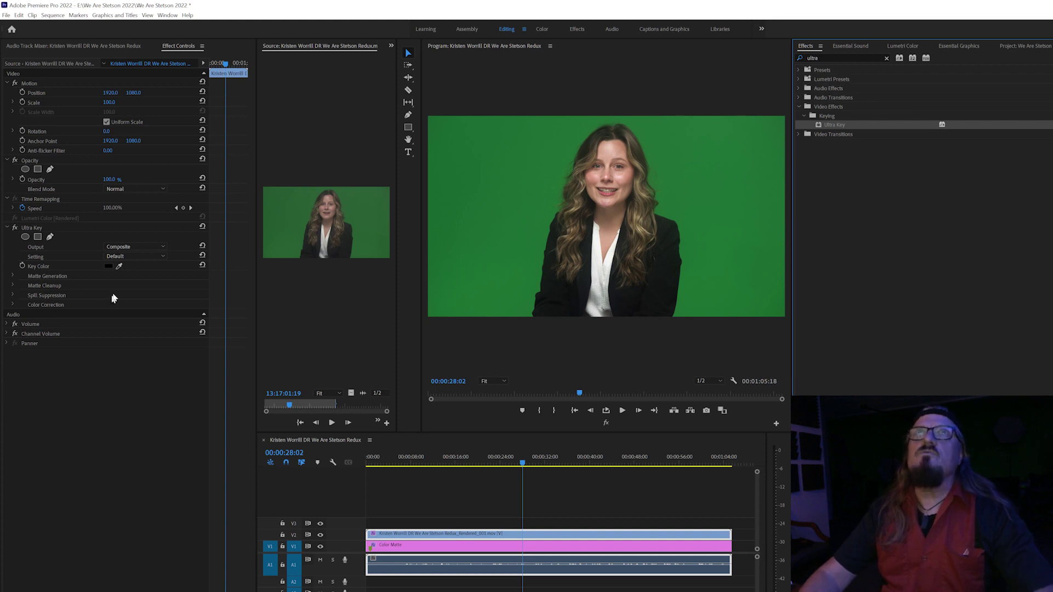
left_click_drag(120, 268, 791, 36)
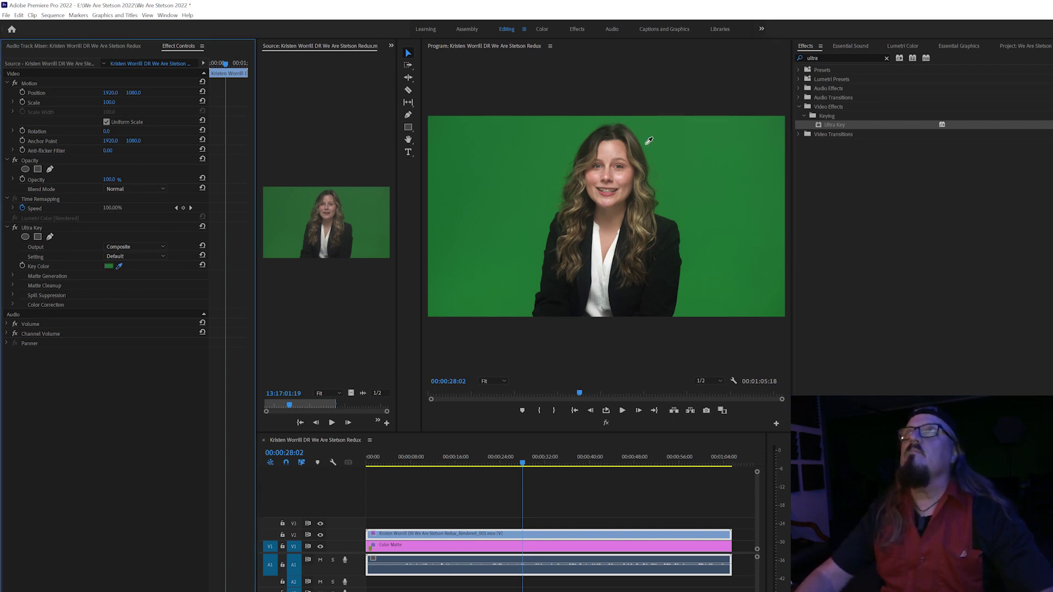
left_click_drag(649, 141, 649, 141)
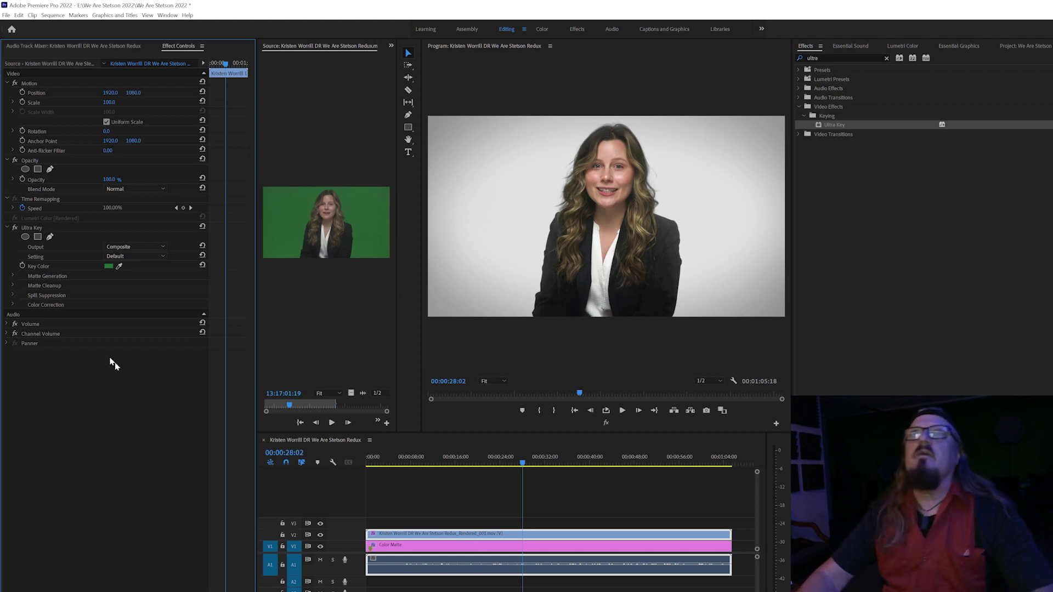
- In Alpha Channel view set Transparency 39 and Pedestal 28, then switch Output back to Composite
left_click(130, 247)
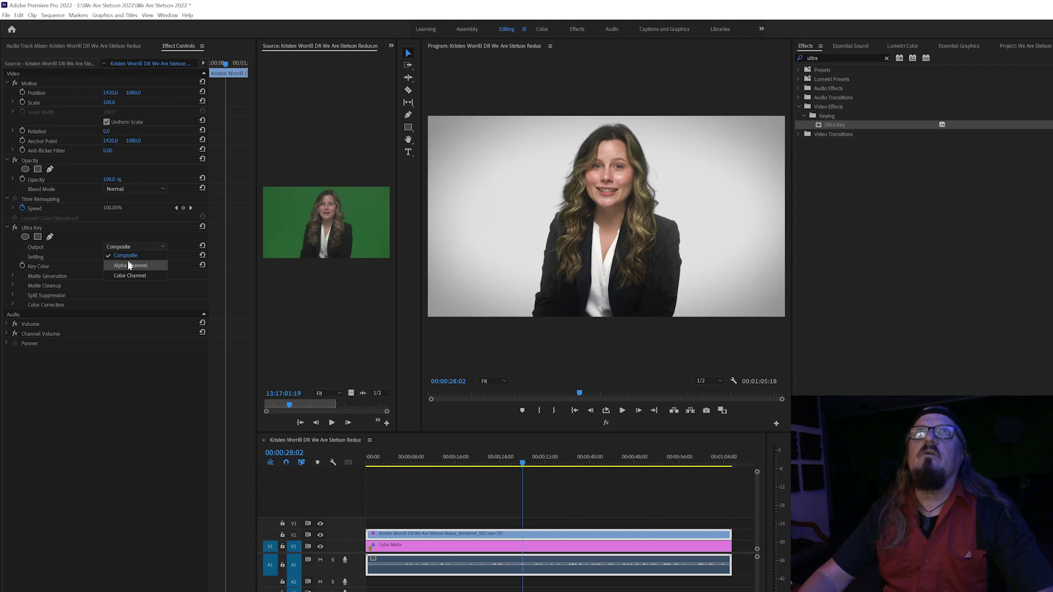
left_click(130, 266)
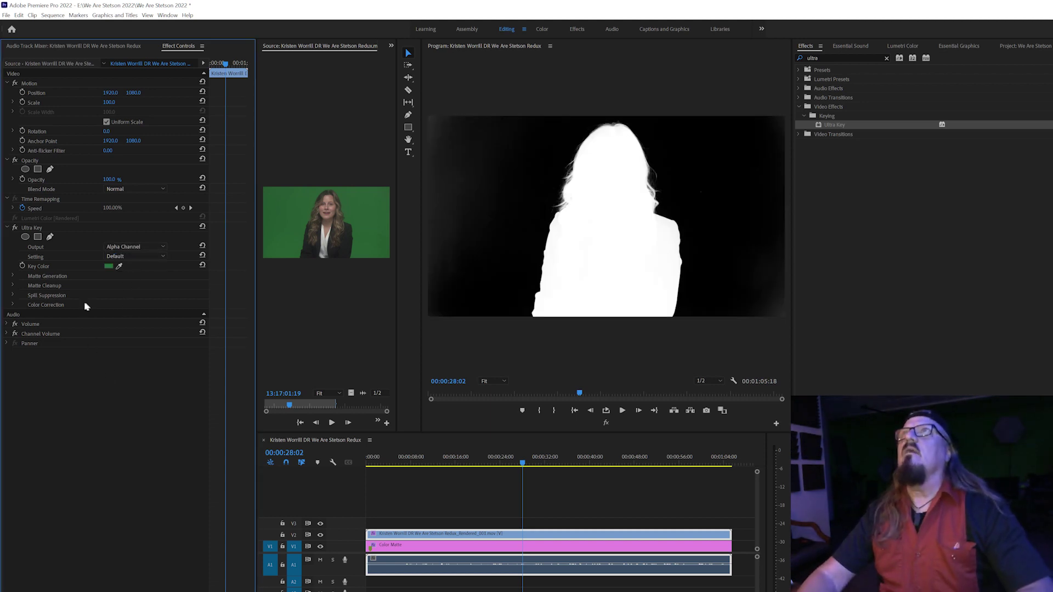
left_click(14, 279)
left_click_drag(108, 288, 115, 285)
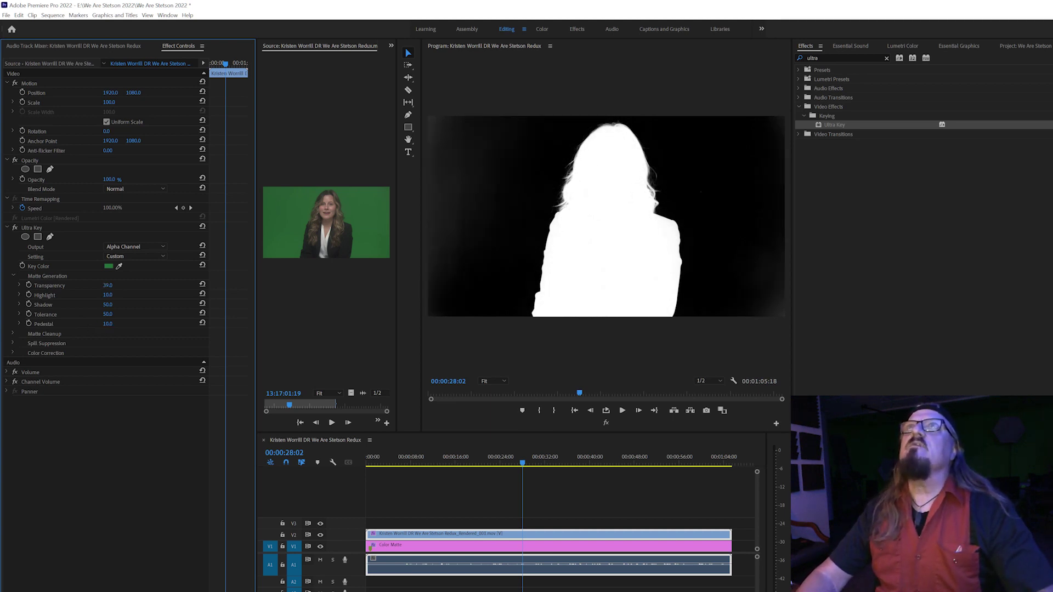
left_click_drag(108, 324, 115, 324)
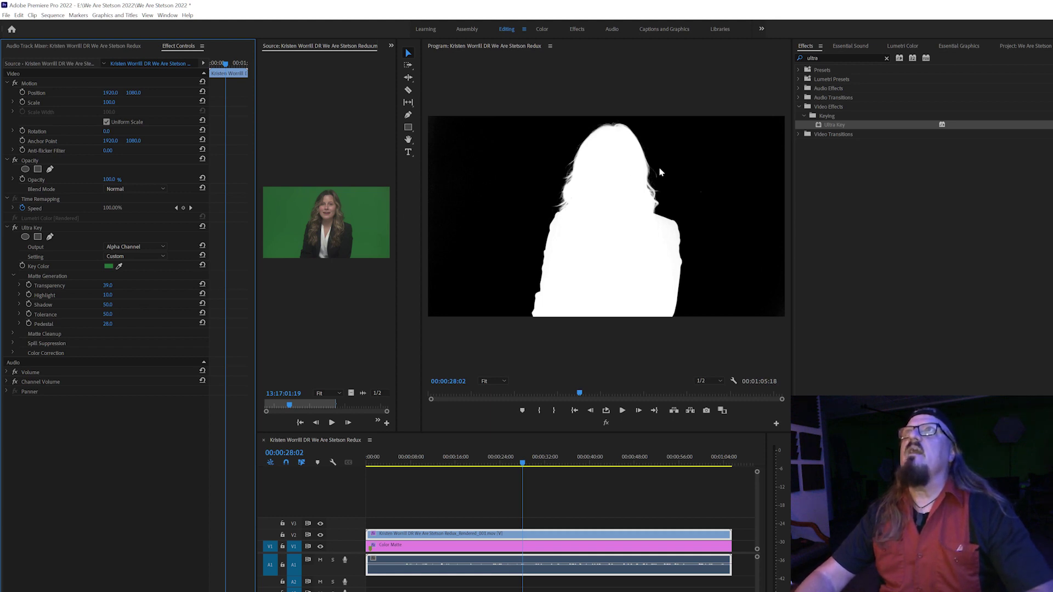
left_click(123, 247)
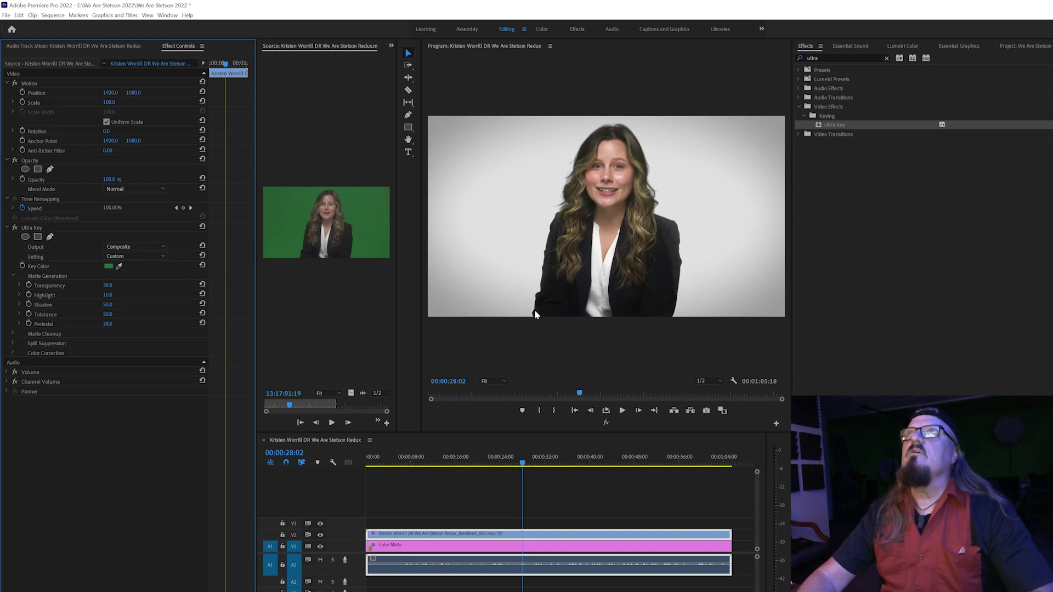
- Raise Ultra Key Shadow to 61, then play the keyed interview in the maximized Program Monitor
left_click(596, 260)
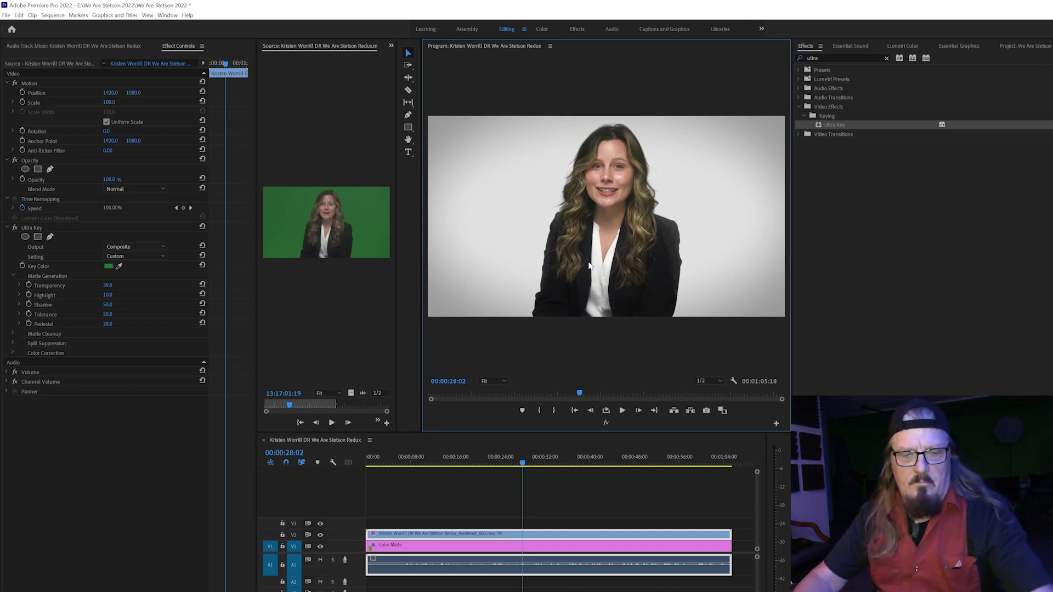
key("grave")
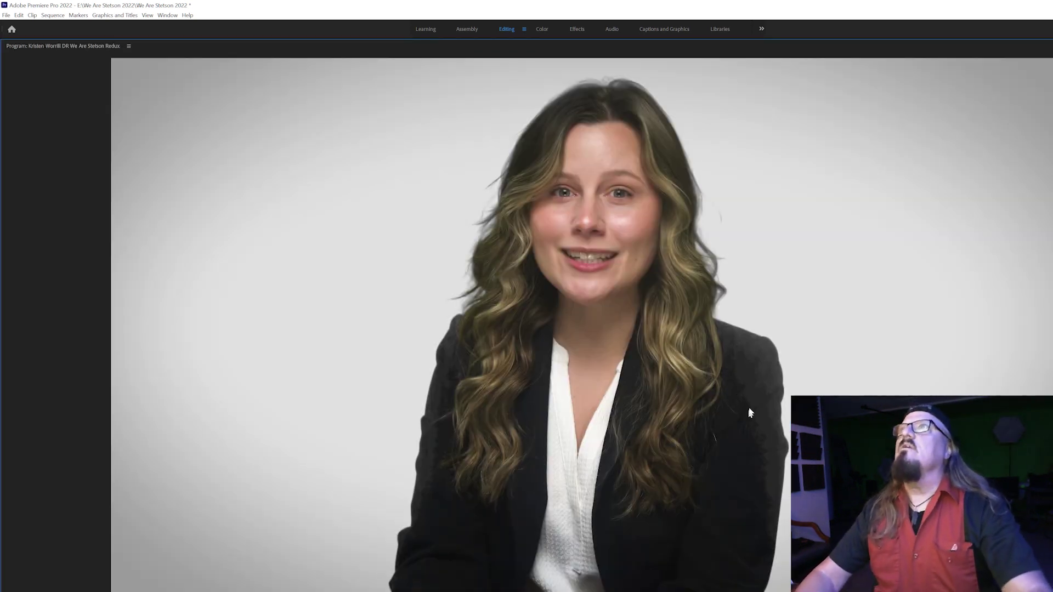
key("grave")
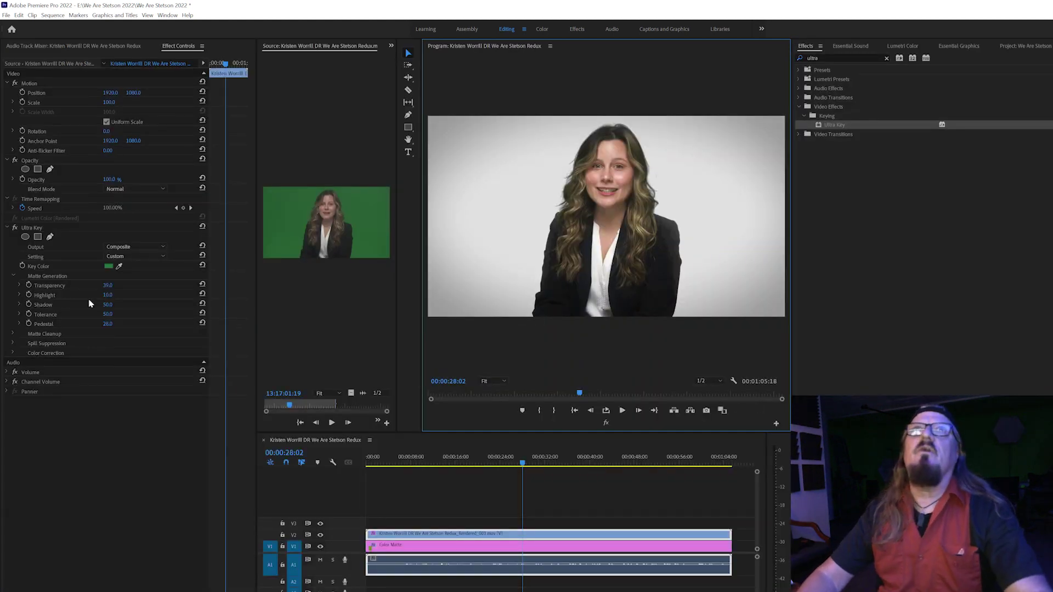
left_click_drag(107, 306, 124, 306)
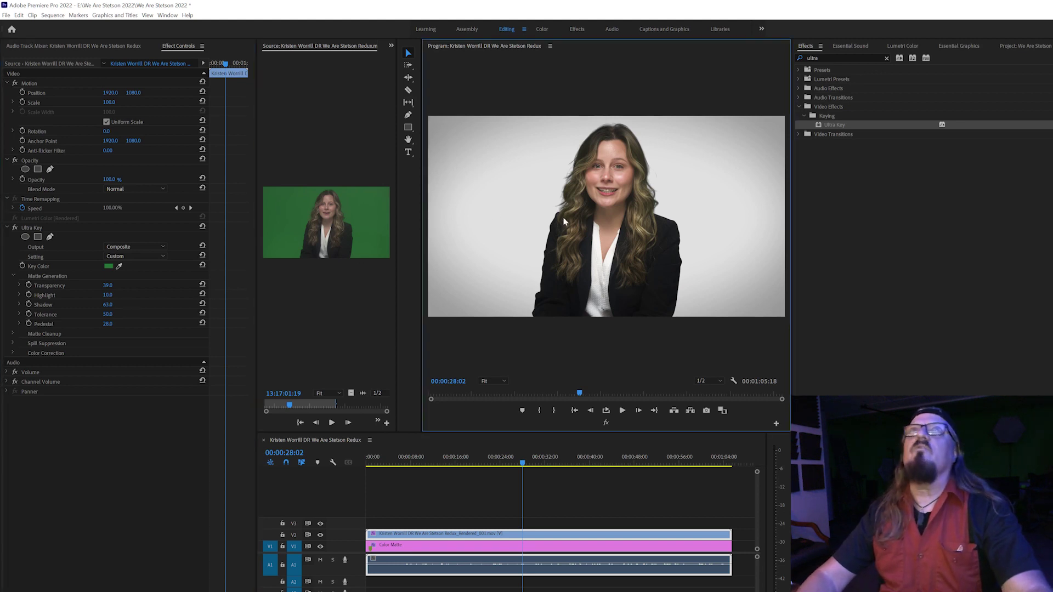
key("grave")
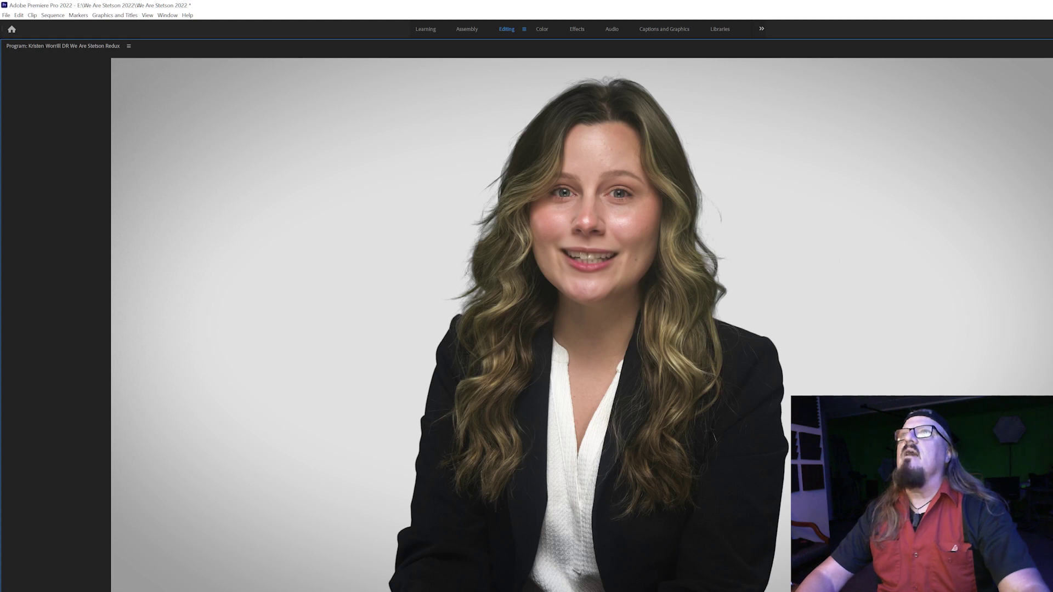
key("space")
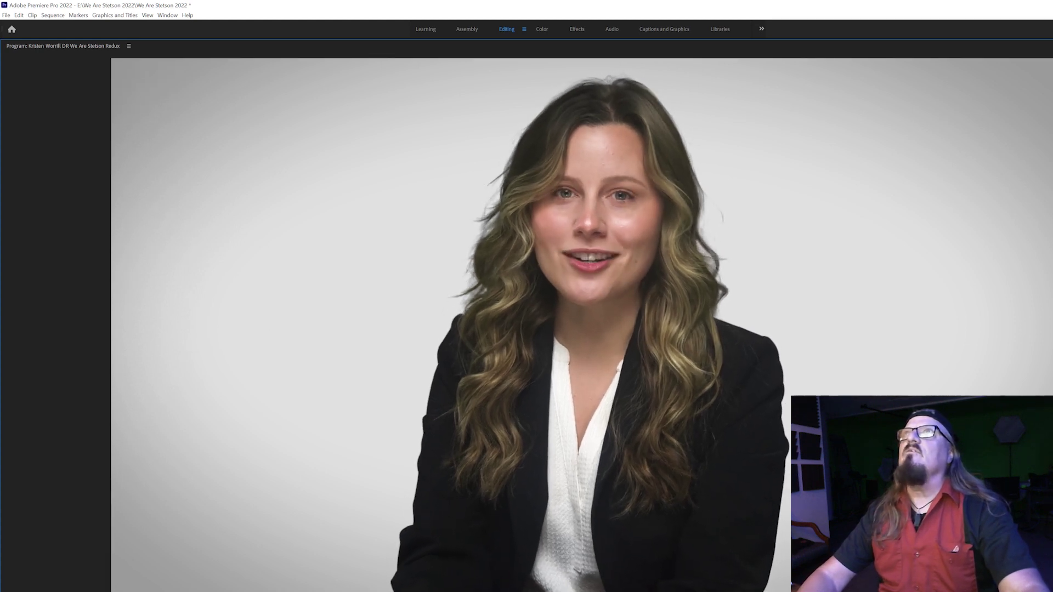